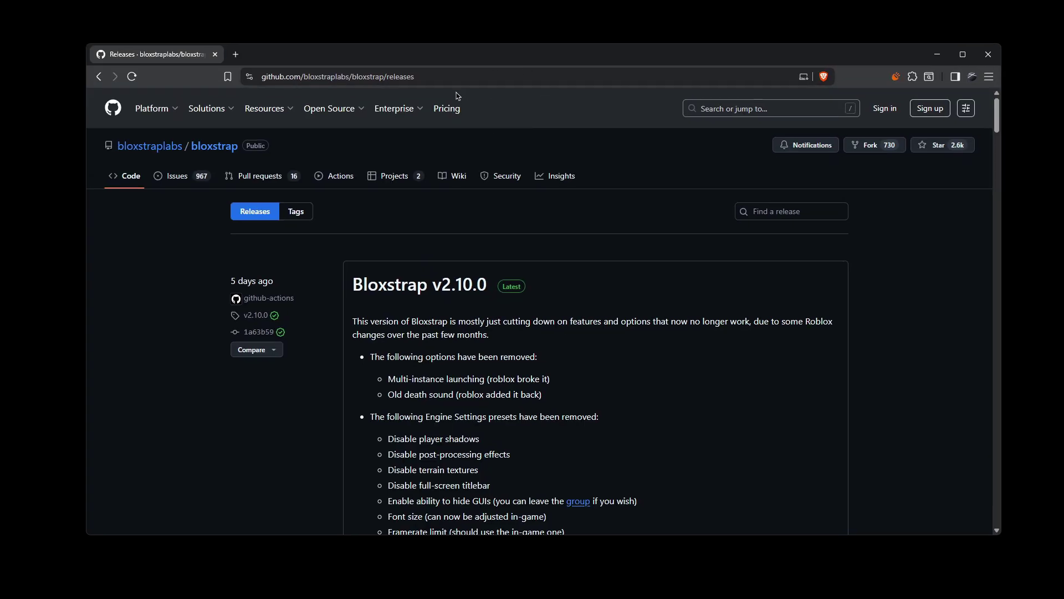
- Find the Bloxstrap v2.9.1 release on the releases page and expand its assets to locate Bloxstrap-v2.9.1.exe
left_click_drag(998, 119, 998, 168)
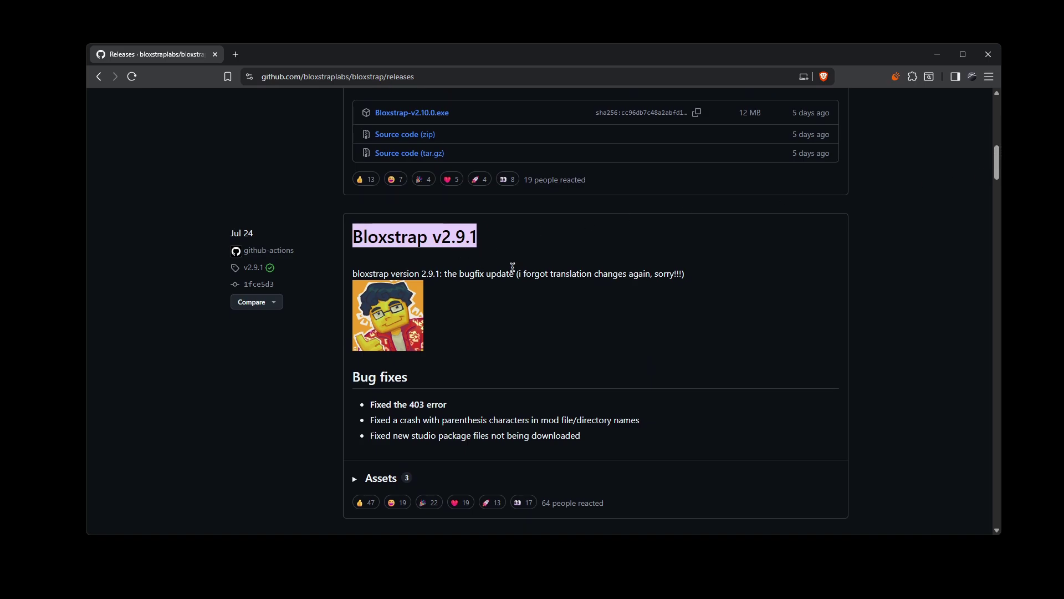
scroll(320, 281, "down", 1)
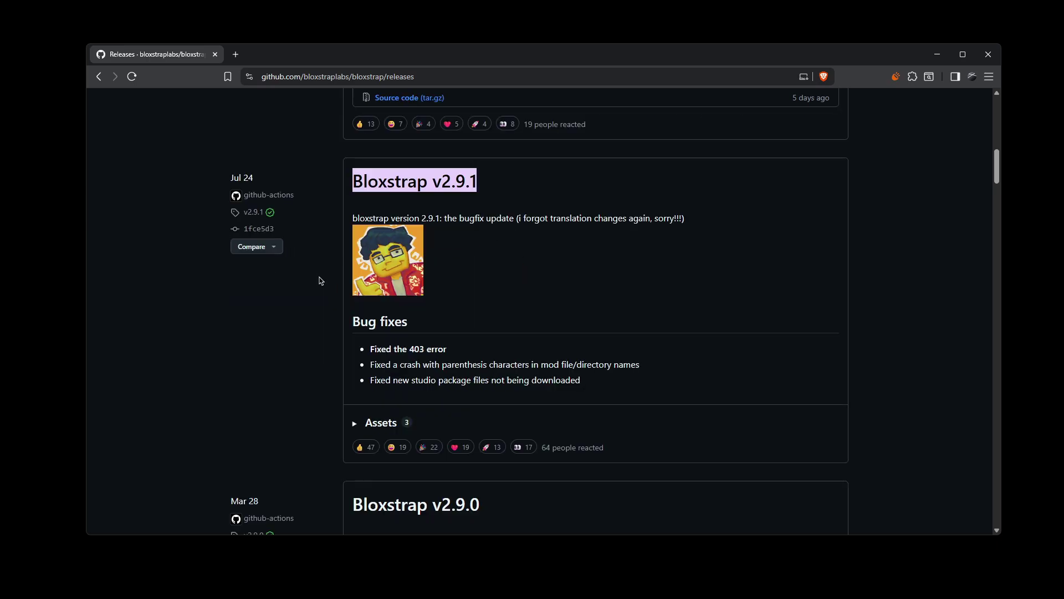
left_click(383, 424)
scroll(411, 372, "down", 2)
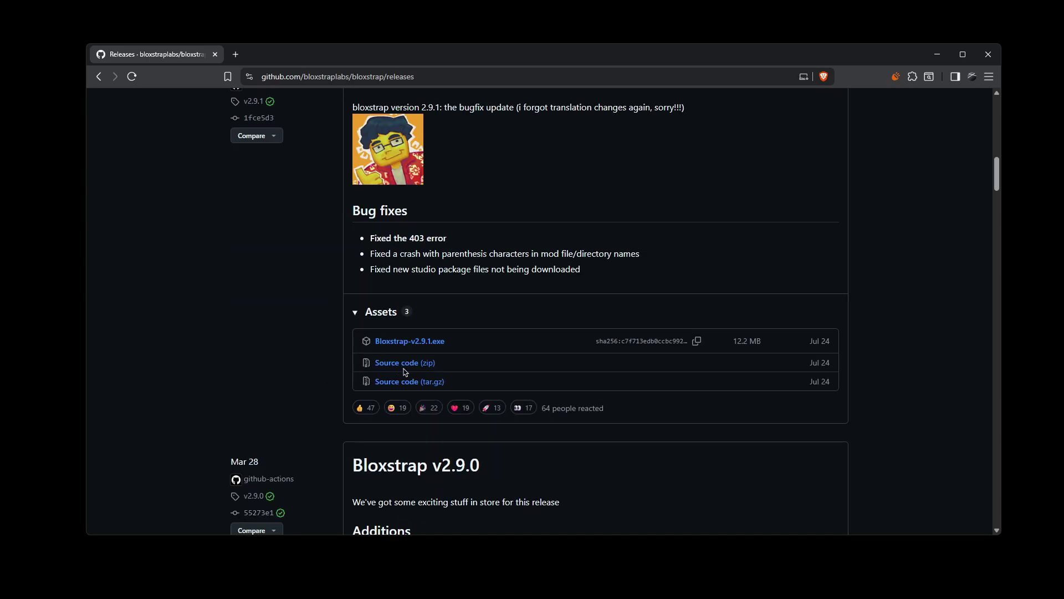
left_click_drag(463, 340, 484, 344)
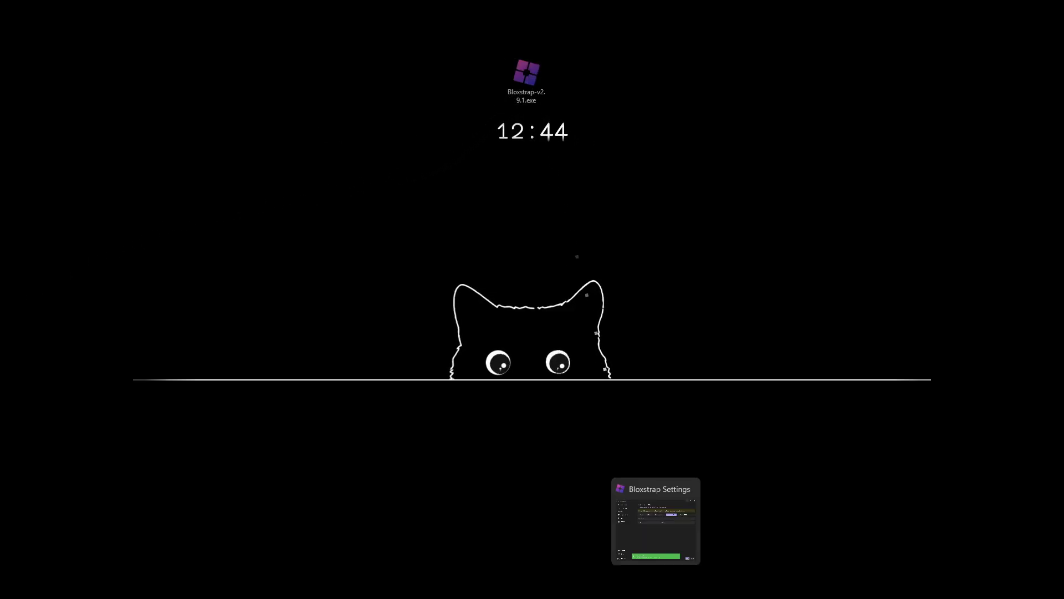
- Close the running Bloxstrap Settings window and launch Bloxstrap-v2.9.1.exe from the desktop
right_click(655, 585)
left_click(657, 557)
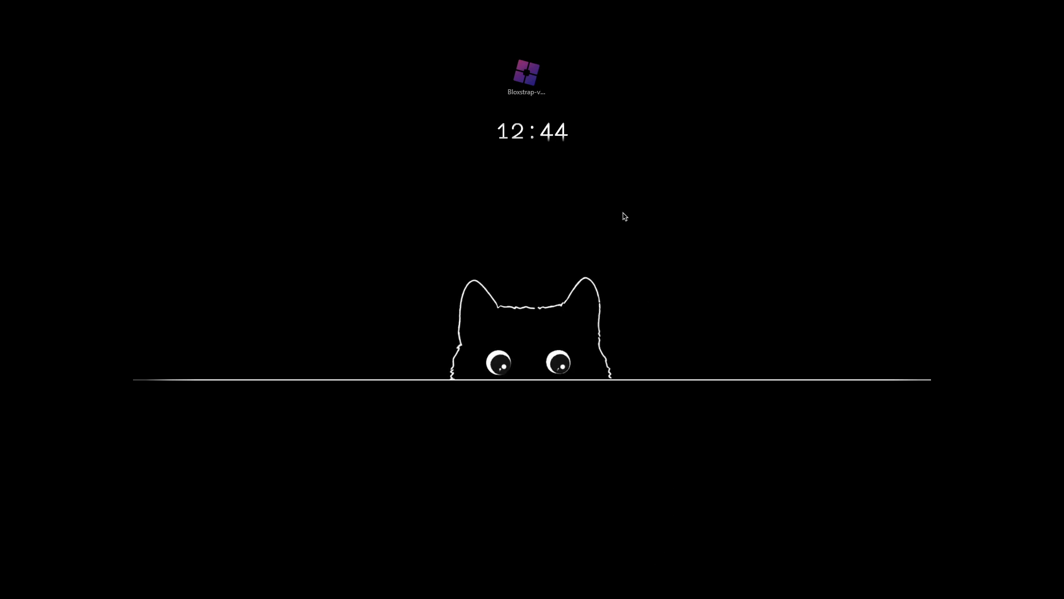
double_click(527, 80)
left_click_drag(627, 214, 629, 175)
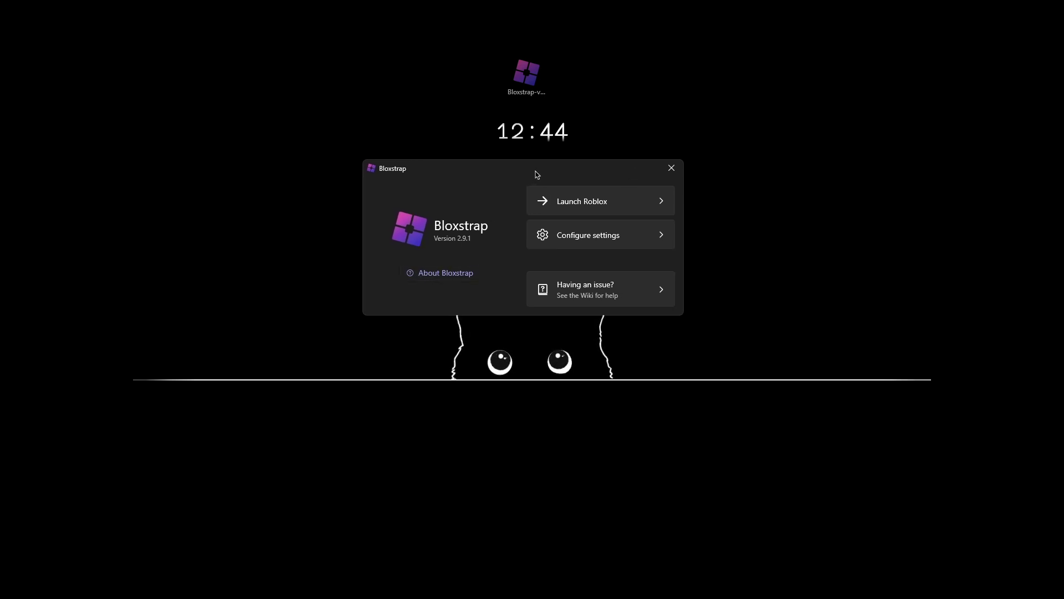
left_click_drag(537, 175, 557, 211)
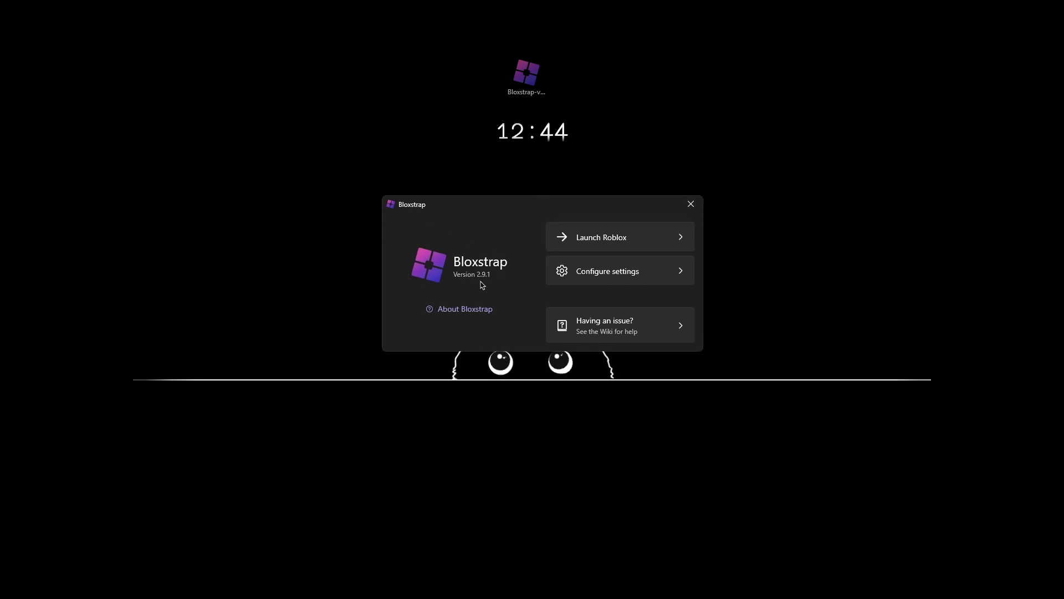
- Open Bloxstrap's configuration settings and make the settings window taller
left_click(612, 273)
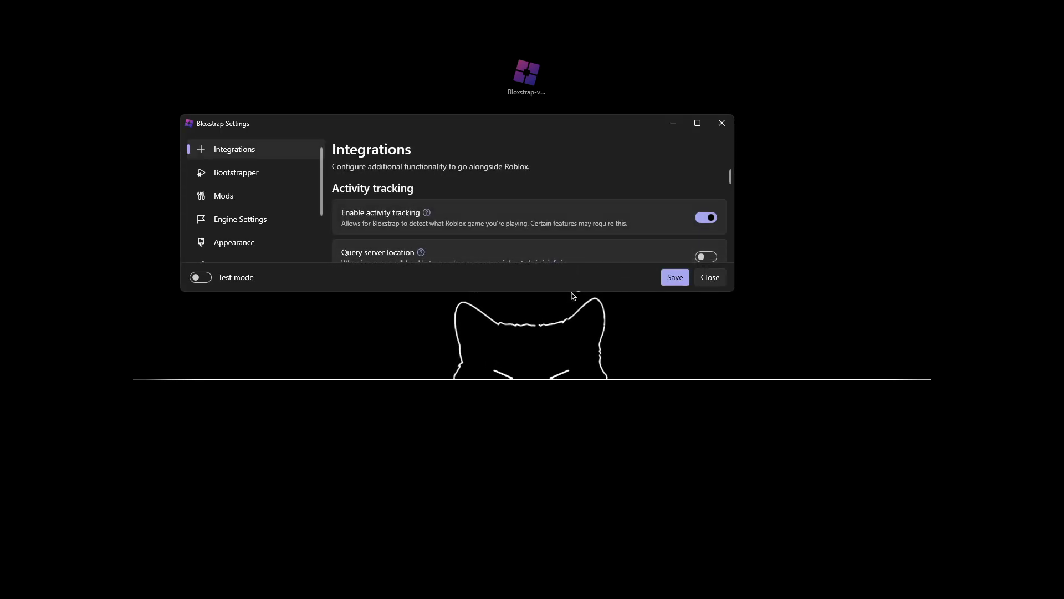
left_click_drag(573, 292, 554, 463)
left_click_drag(520, 134, 584, 183)
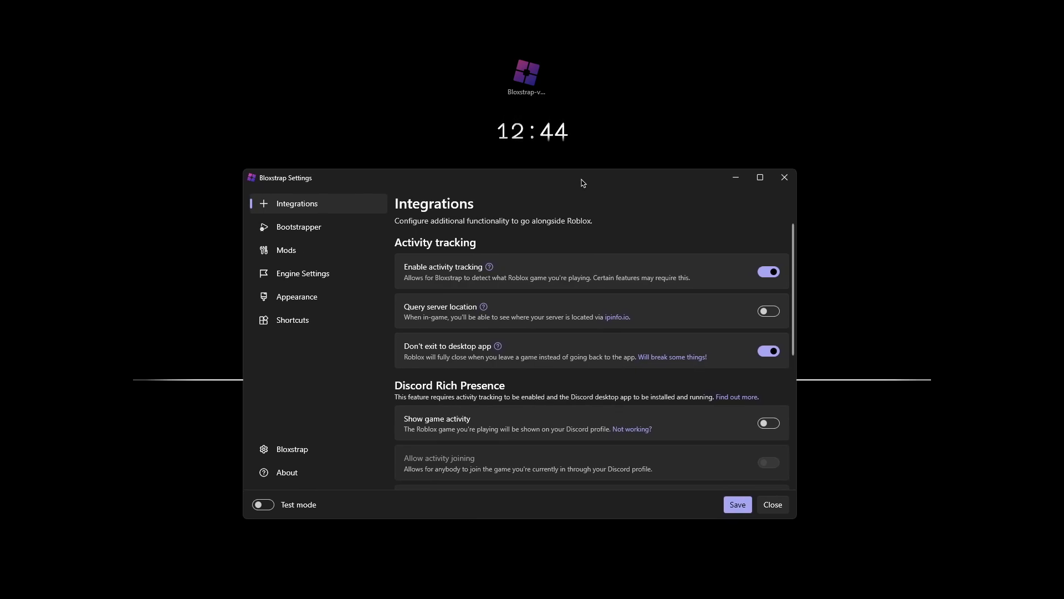
- Open the Fast Flag Editor from the Engine Settings
left_click(304, 453)
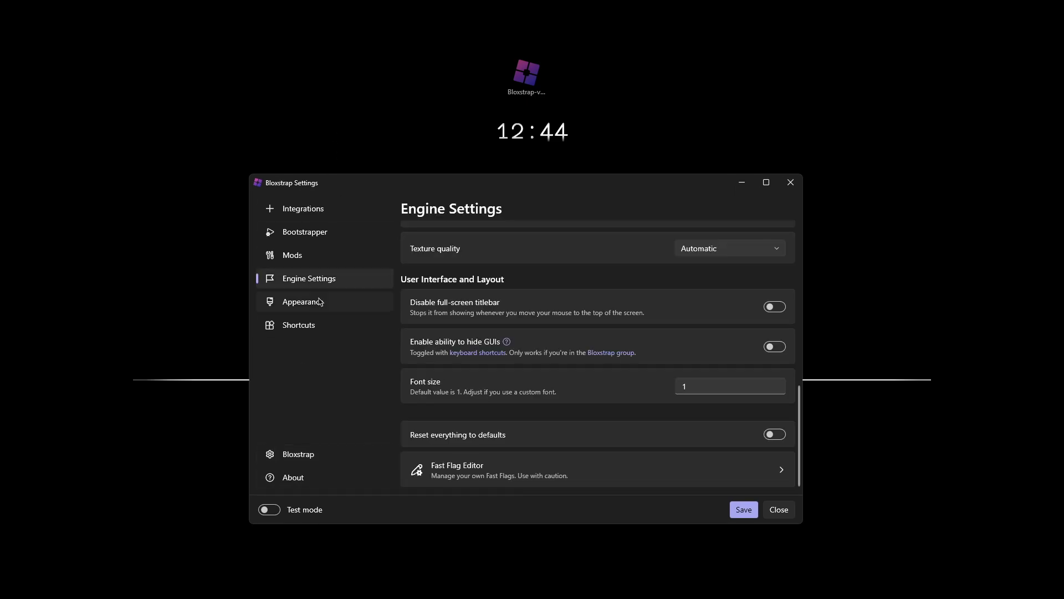
left_click(485, 470)
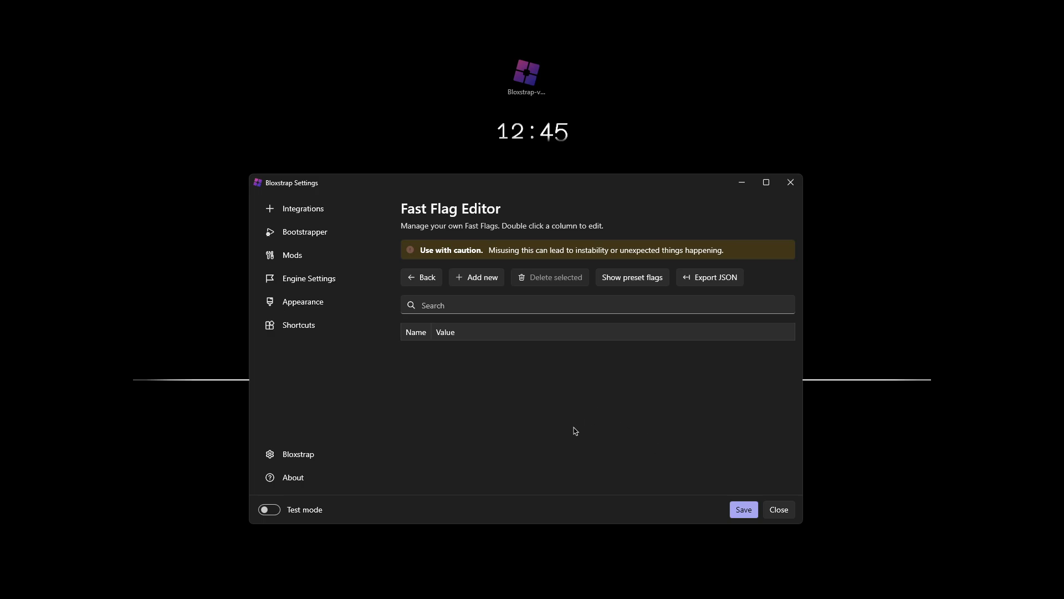
left_click_drag(620, 187, 751, 190)
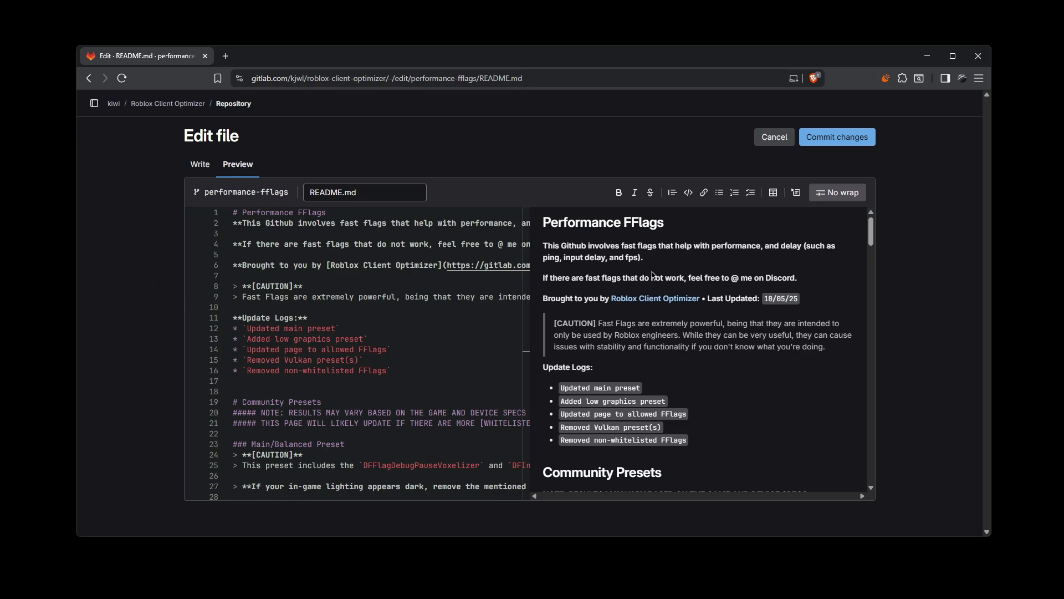
- Read the Performance FFlags introduction, caution note and update logs in the README.md preview on GitLab
left_click_drag(546, 221, 833, 350)
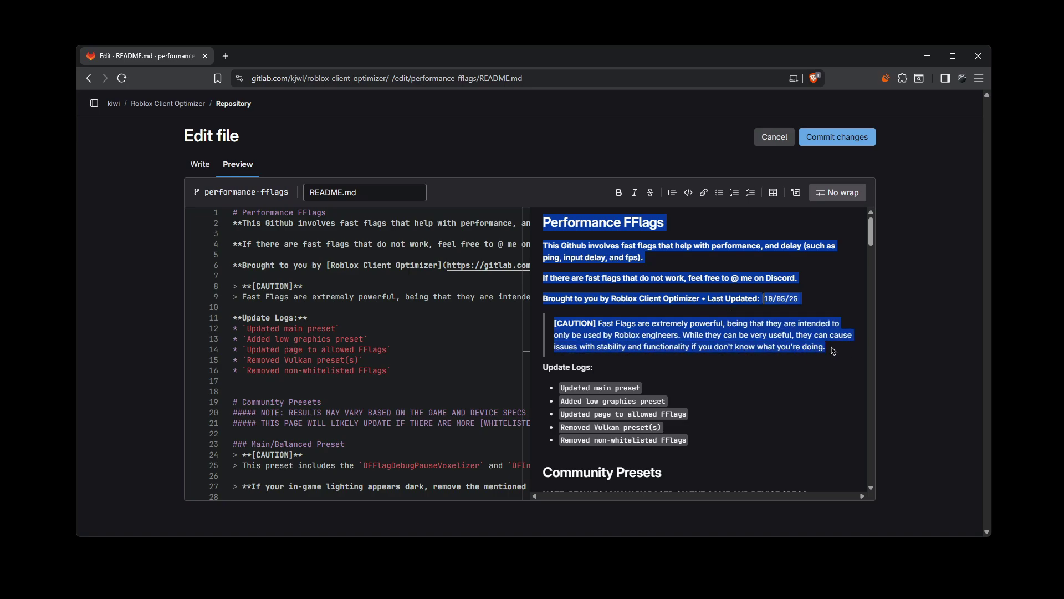
left_click(863, 244)
left_click_drag(874, 237, 876, 252)
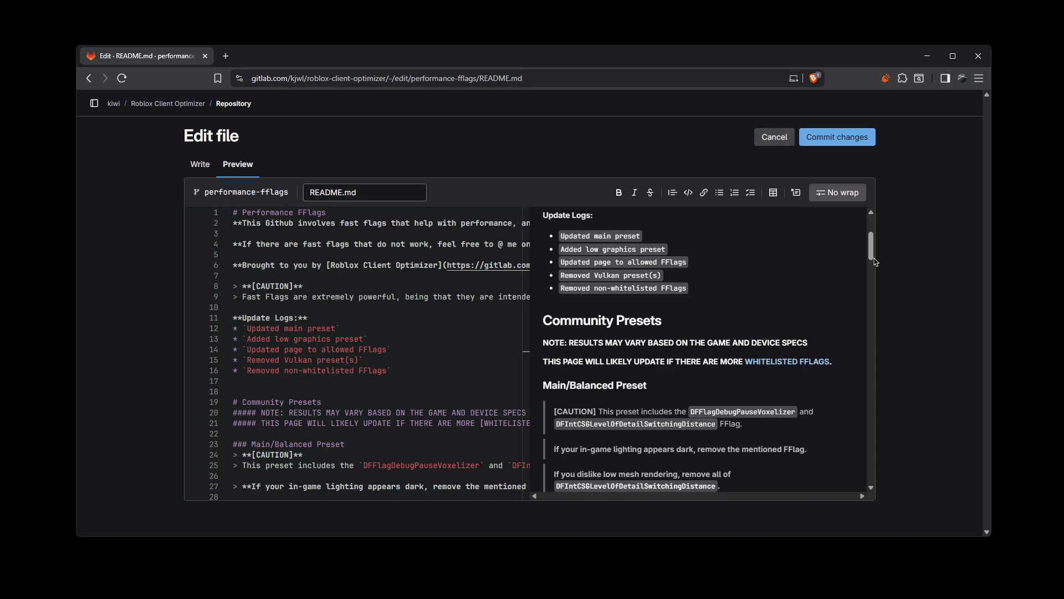
- View the linked whitelisted FFlags page in a separate tab, examine its allowed Fast Flags, and close it
right_click(799, 367)
left_click(818, 370)
left_click(297, 56)
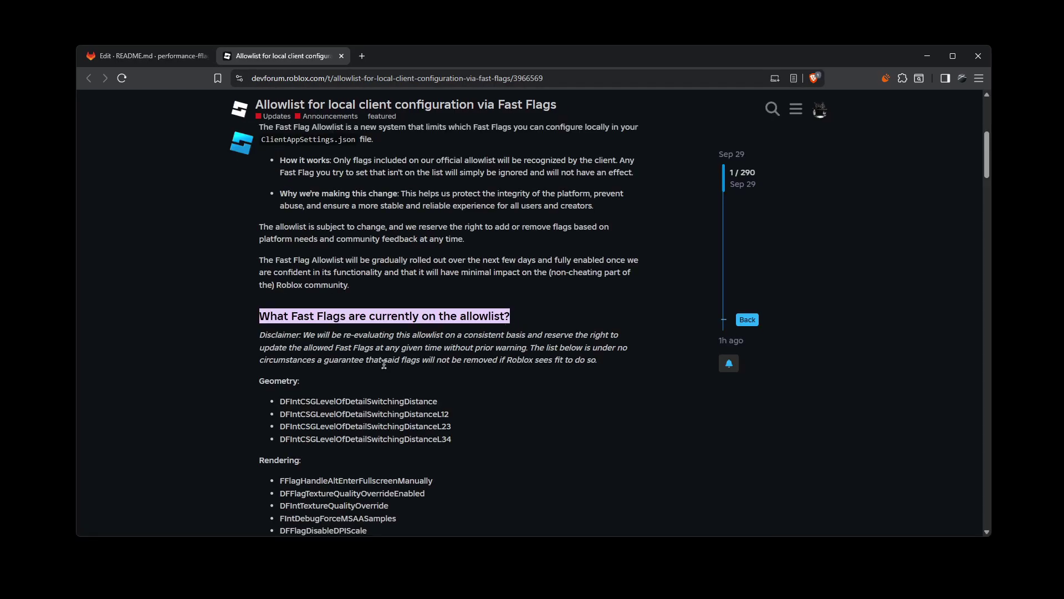
scroll(383, 372, "down", 3)
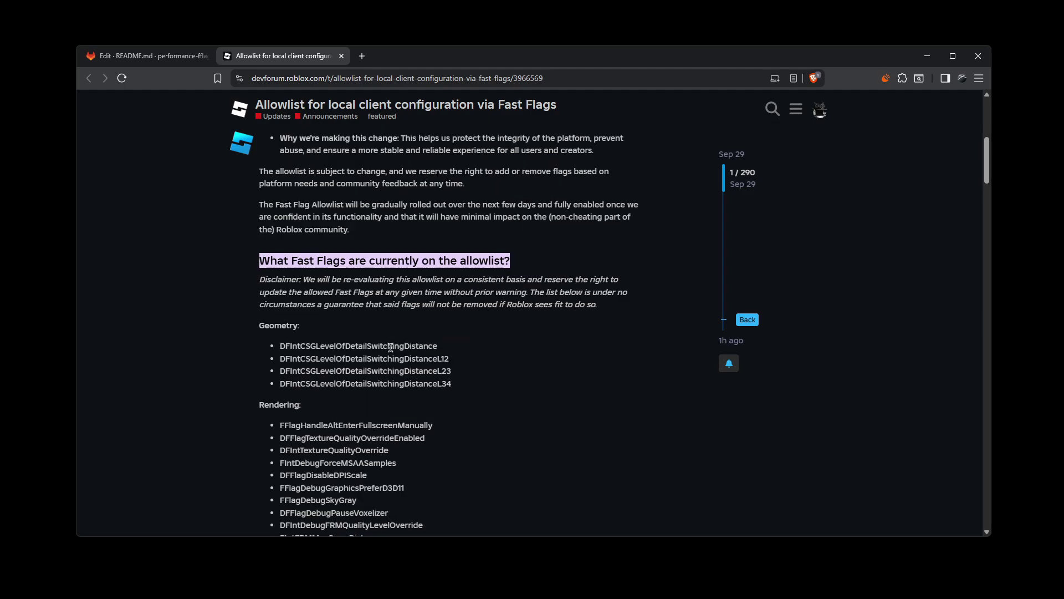
left_click(342, 56)
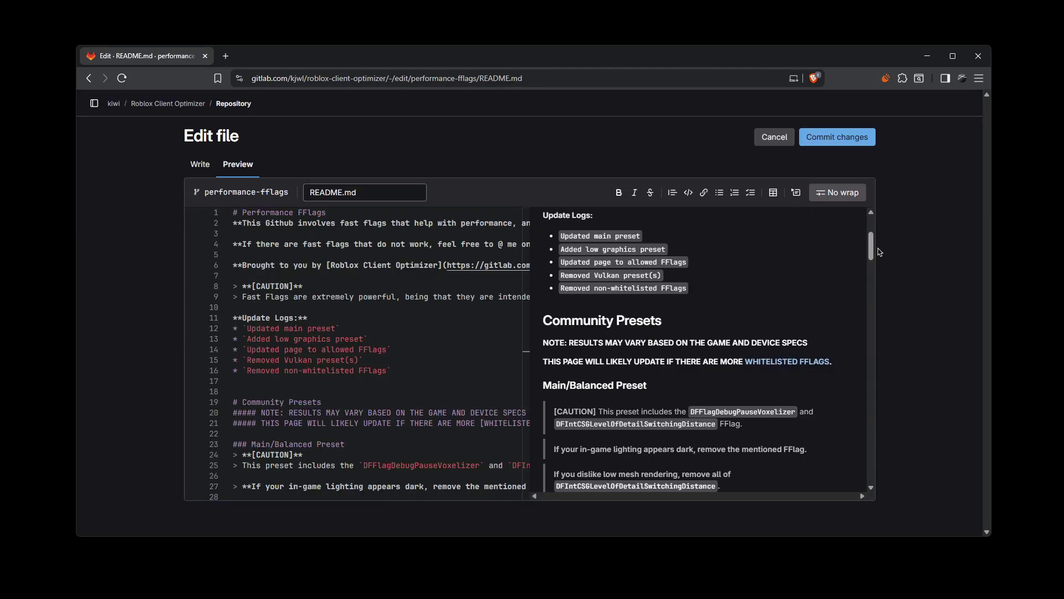
- Look through the Community Presets and the FPS Uncap instructions in the README preview
scroll(873, 254, "down", 2)
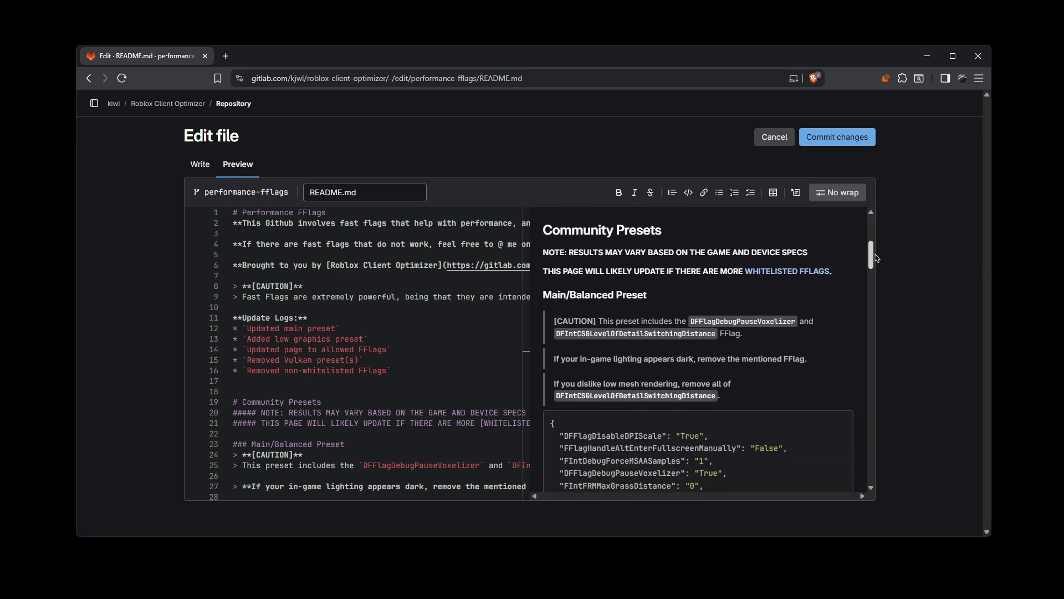
left_click_drag(692, 234, 545, 229)
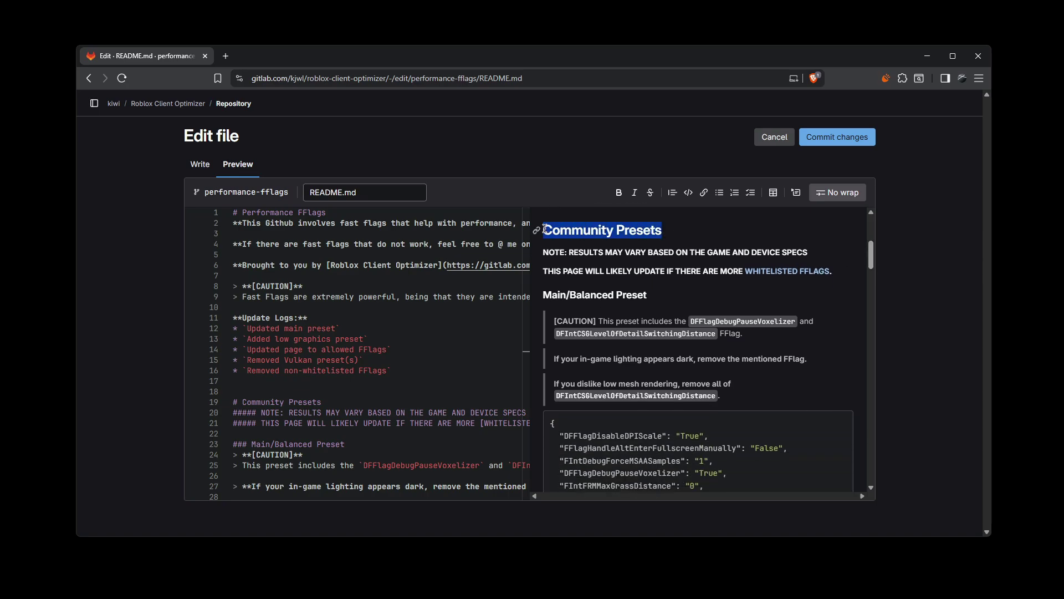
scroll(876, 269, "down", 2)
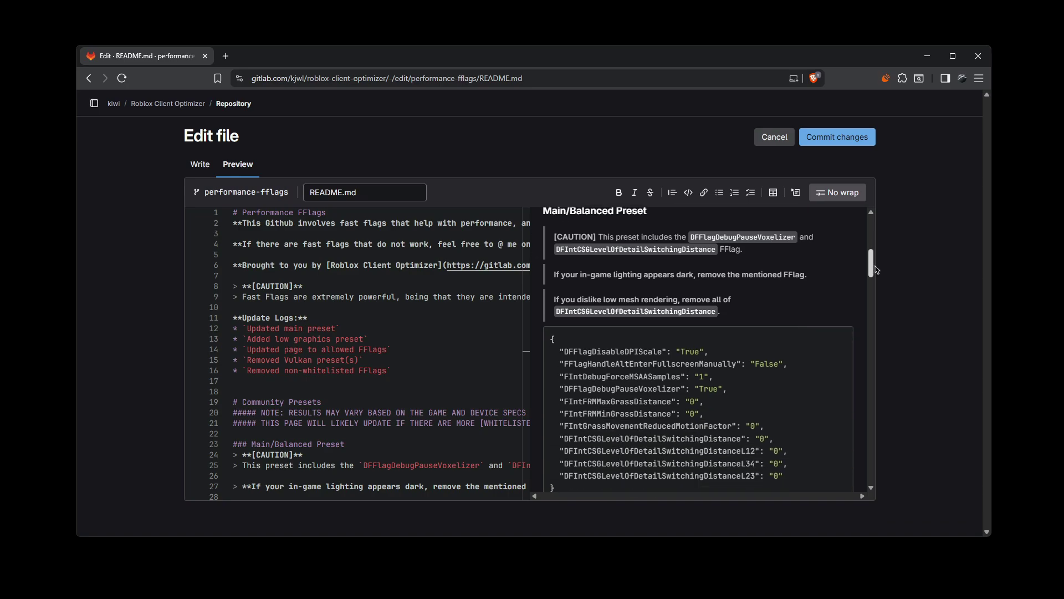
scroll(876, 270, "down", 6)
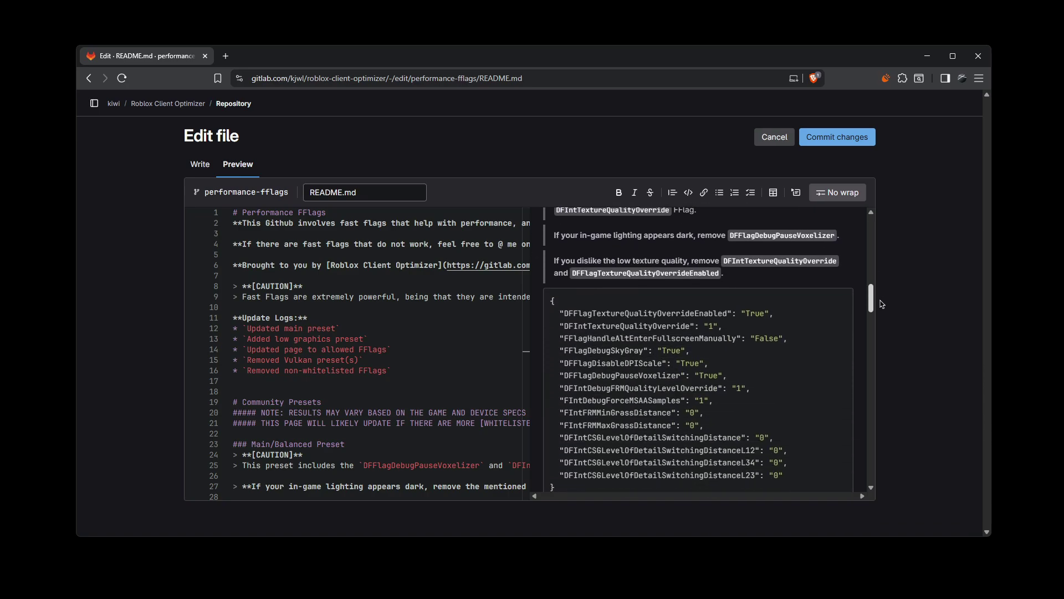
scroll(881, 304, "down", 5)
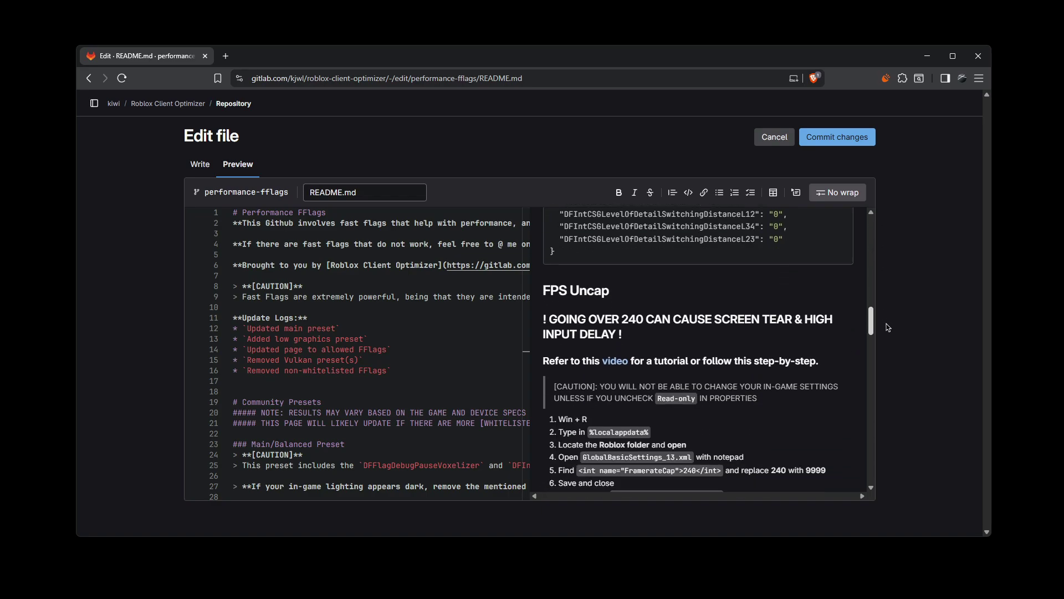
scroll(887, 327, "up", 1)
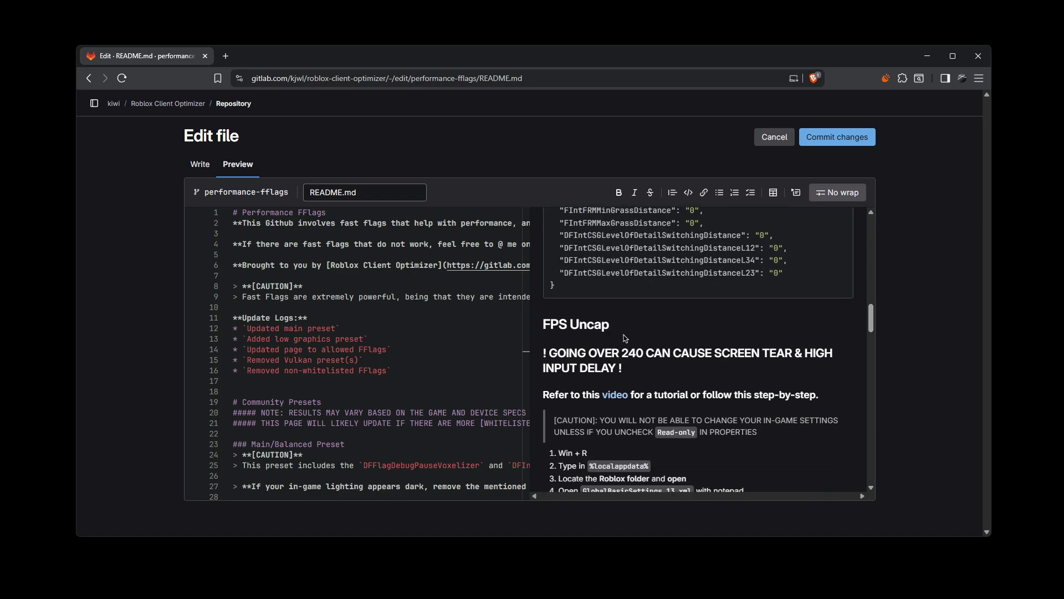
left_click_drag(624, 333, 540, 325)
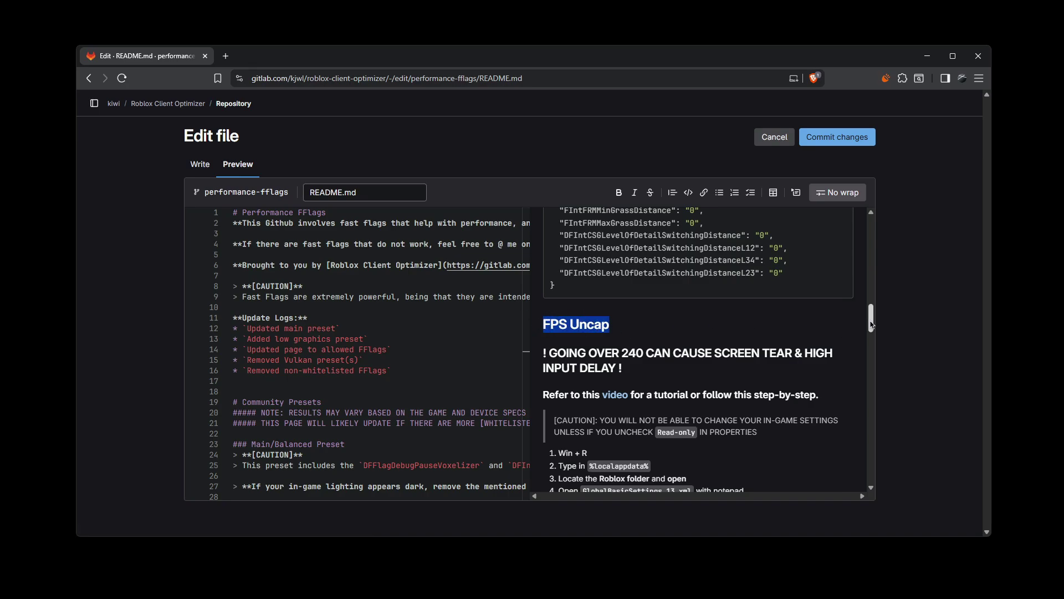
left_click_drag(872, 325, 875, 267)
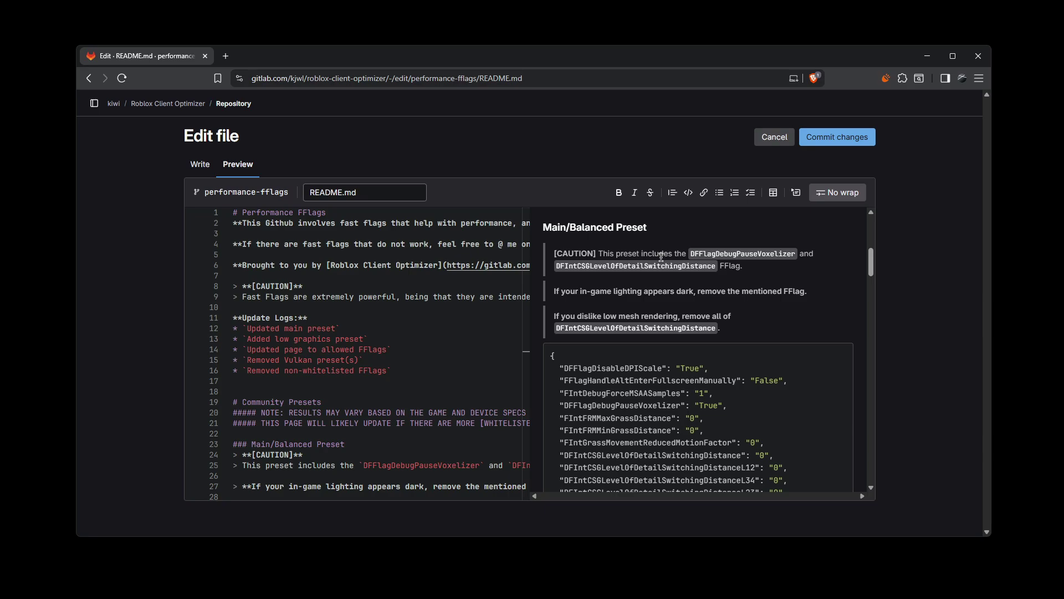
- Compare the Main/Balanced Preset with the Low Graphics Preset, including their caution notes and flag lists
mouse_move(661, 229)
left_mouse_down()
mouse_move(542, 227)
mouse_move(672, 231)
left_mouse_up()
left_click_drag(871, 268, 806, 296)
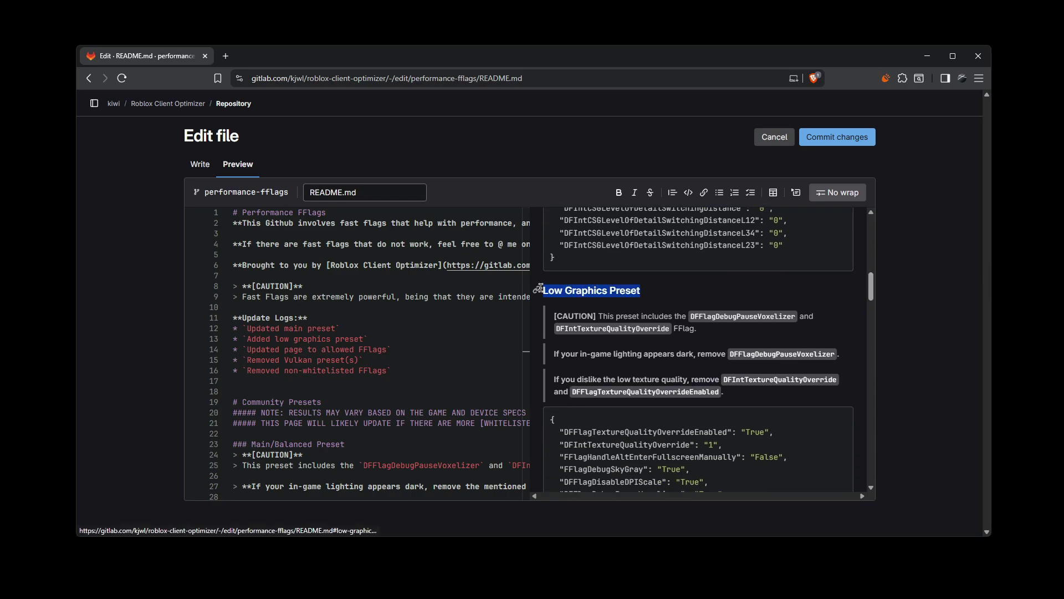
mouse_move(877, 293)
left_mouse_down()
mouse_move(877, 302)
mouse_move(875, 291)
left_mouse_up()
left_click_drag(667, 259, 530, 254)
left_click(534, 257)
left_click_drag(869, 288, 869, 301)
left_click_drag(580, 469, 544, 266)
left_click(615, 472)
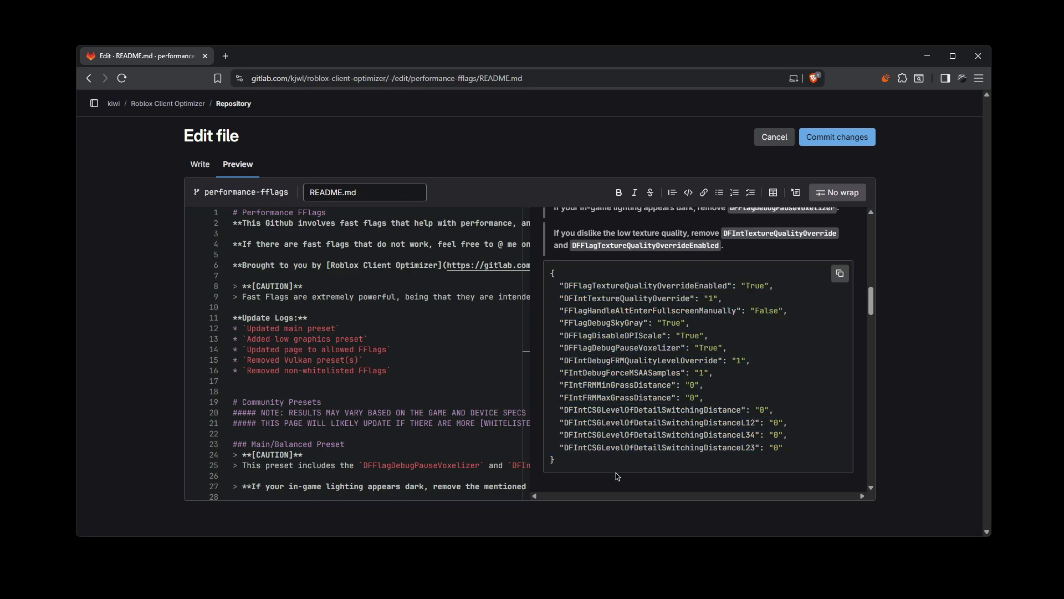
- Copy the complete JSON code block of the Low Graphics Preset
left_click(839, 274)
left_click_drag(784, 457, 548, 281)
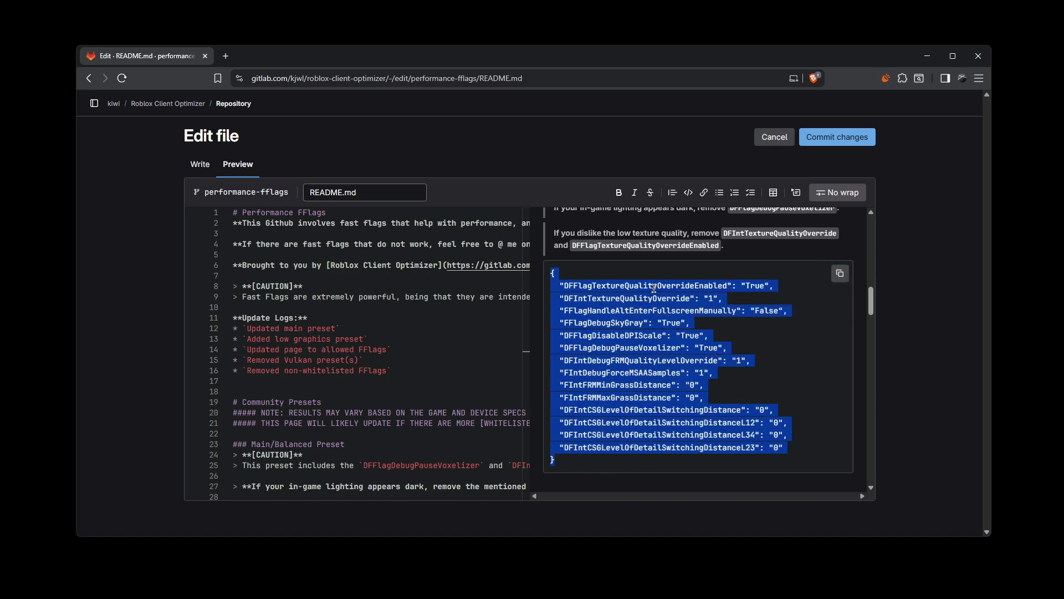
scroll(751, 233, "up", 3)
- Switch back to Bloxstrap's Fast Flag Editor and show the preset flags
mouse_move(836, 582)
left_click(822, 552)
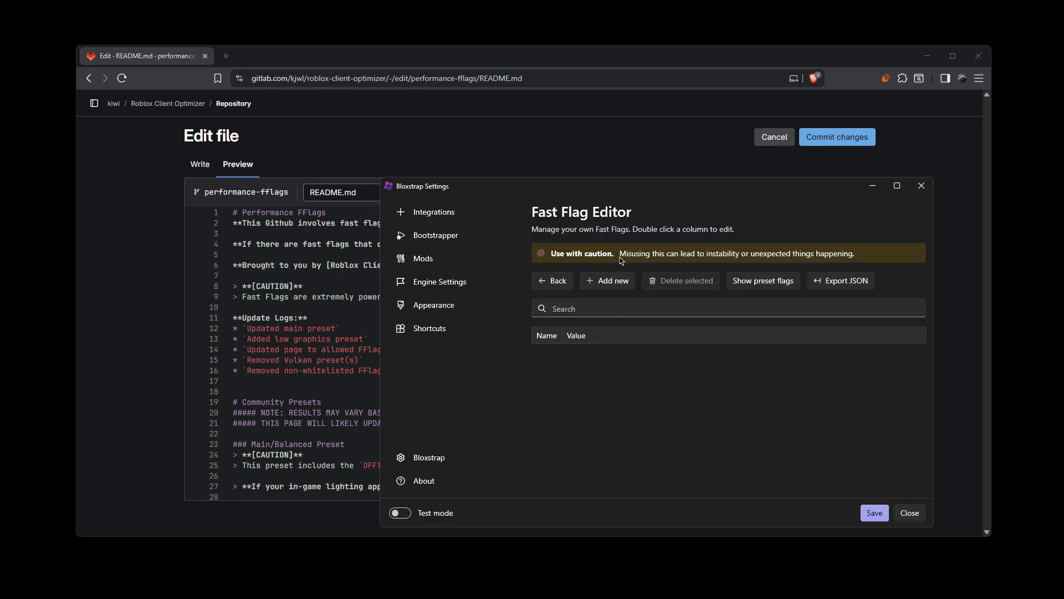
left_click(743, 286)
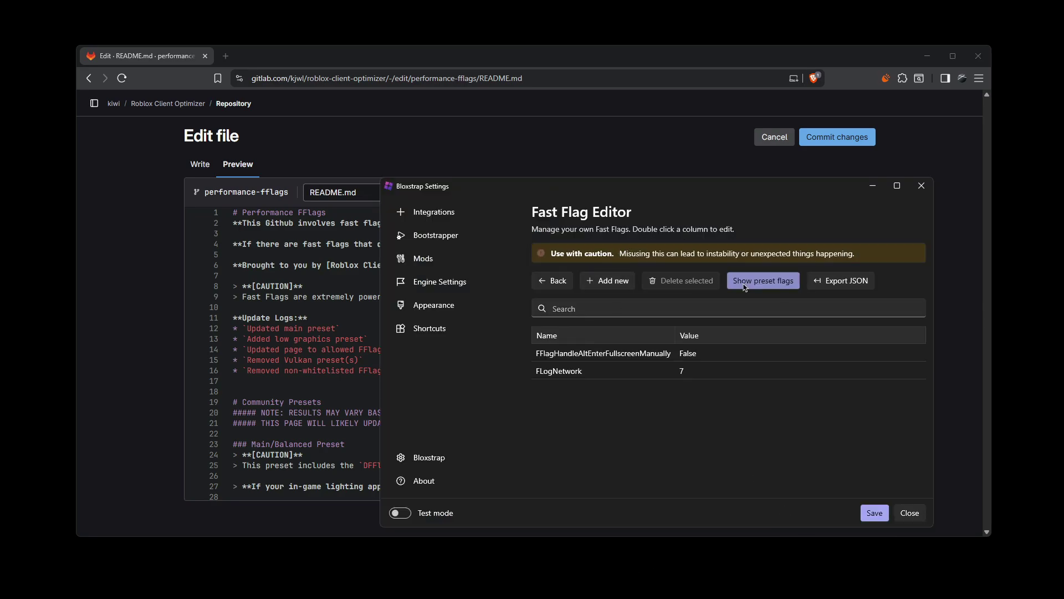
- Import the copied Low Graphics Preset JSON as new fast flags, overwrite the conflicting flag definition, and save the settings
left_click(612, 286)
left_click(543, 232)
right_click(529, 270)
left_click(575, 323)
left_click(575, 500)
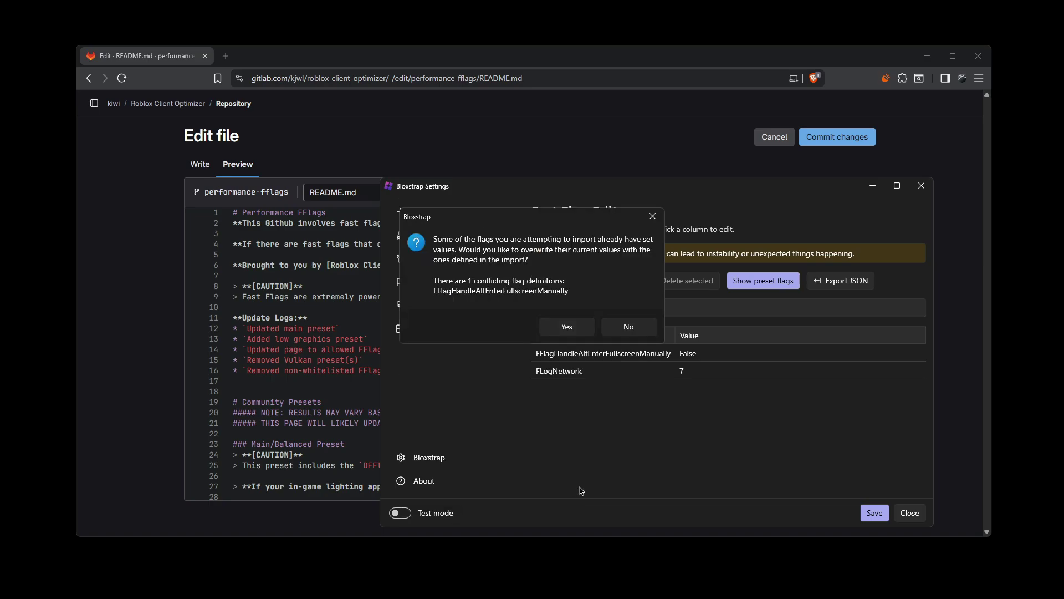
left_click(568, 327)
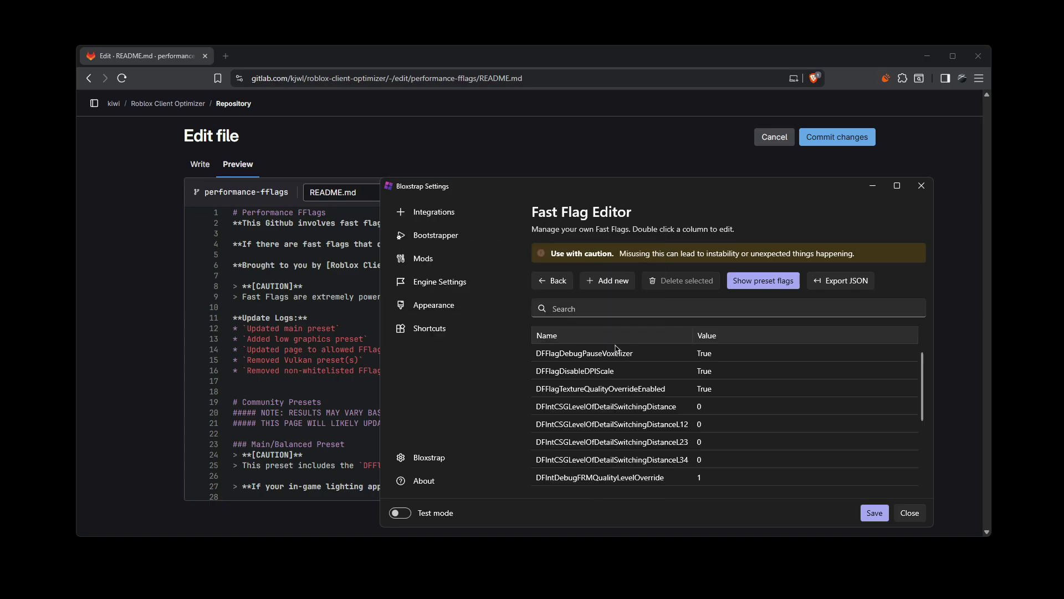
left_click(874, 512)
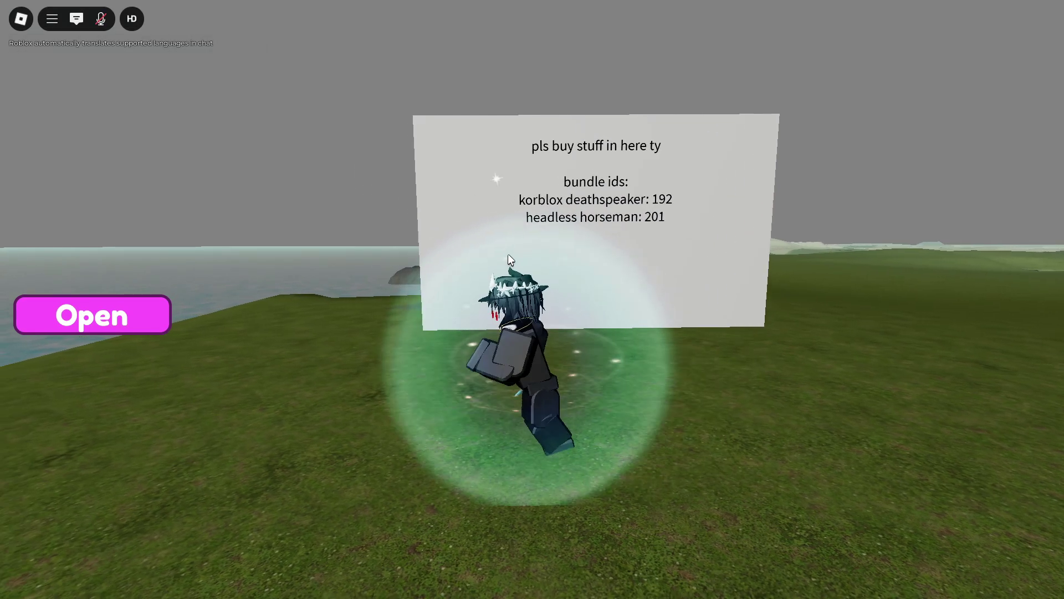
- Walk the avatar around in Roblox and vary the camera distance to check the graphics with the imported flags
key("w")
scroll(507, 254, "up", 2)
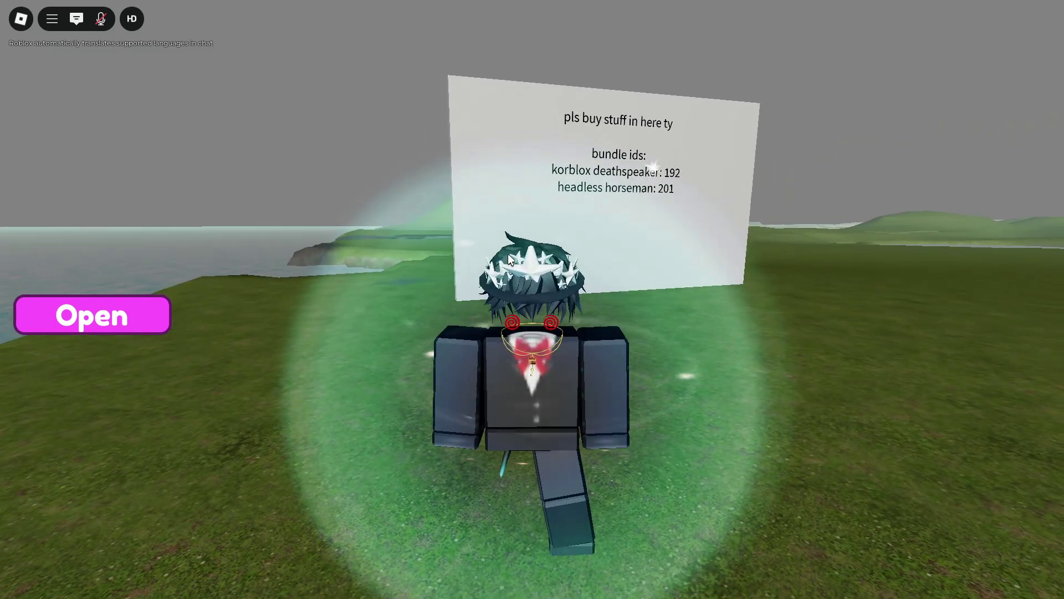
scroll(507, 254, "down", 4)
key("w")
key("w")
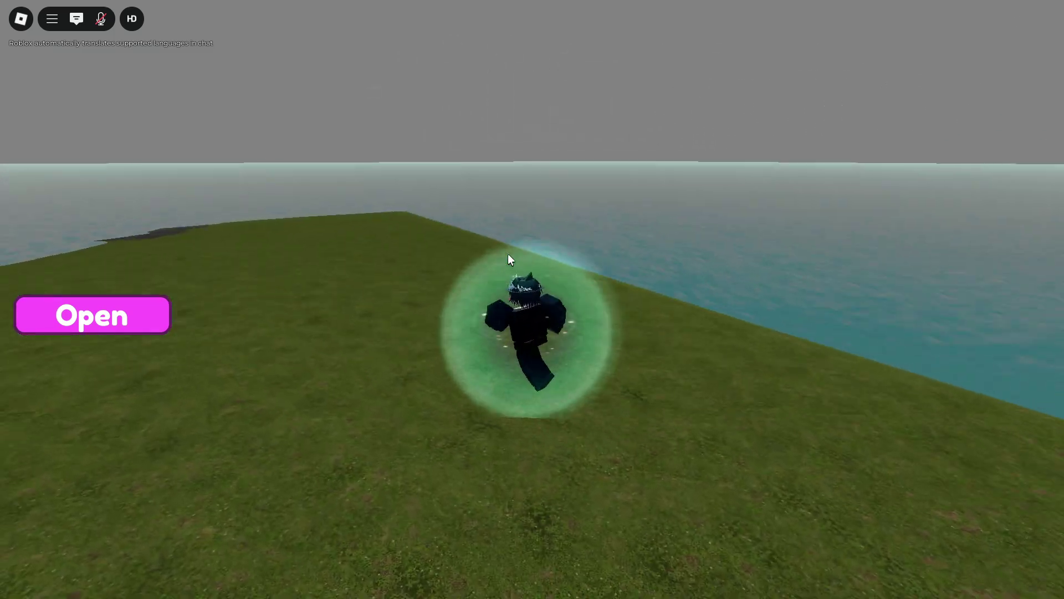
- Move the avatar around the Roblox map and rotate the camera to inspect terrain, sky and water under the low graphics flags
key("s")
scroll(512, 247, "up", 3)
right_click(517, 244)
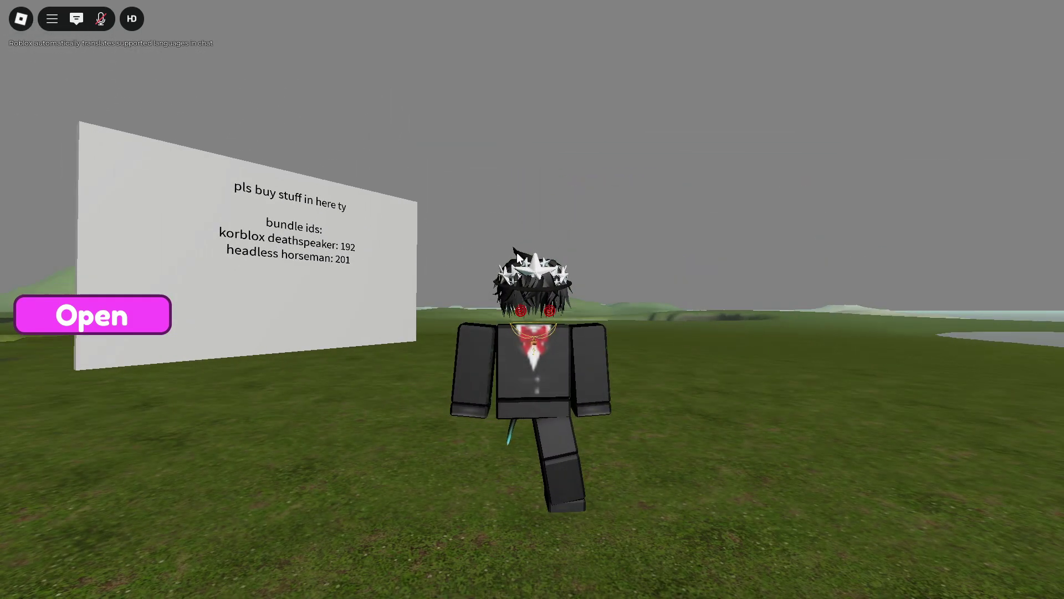
right_click(568, 385)
key("w")
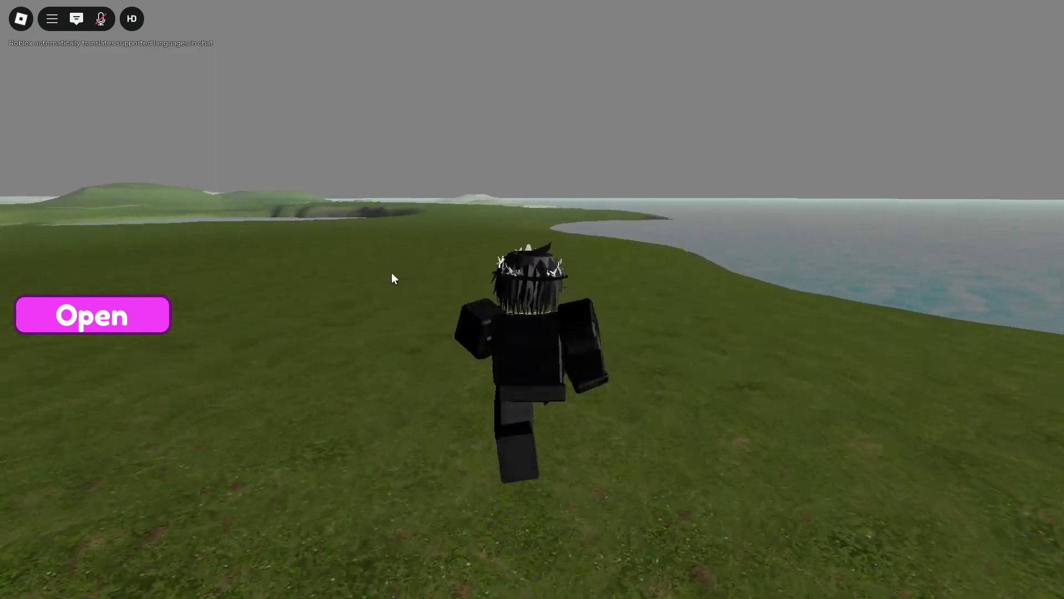
right_click(391, 271)
key("s")
right_click(545, 160)
key("d")
key("s")
- Show the in-game performance stats overlay and check the frame rate with the Low Graphics Preset
key("shift+F5")
key("shift")
key("s")
right_click(358, 319)
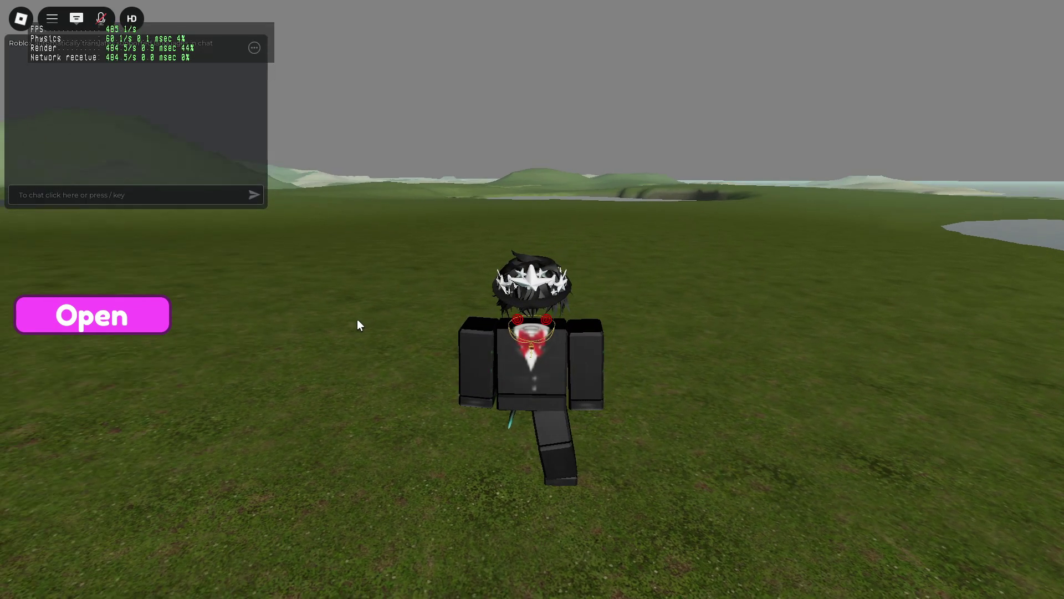
right_click(442, 291)
right_click(443, 291)
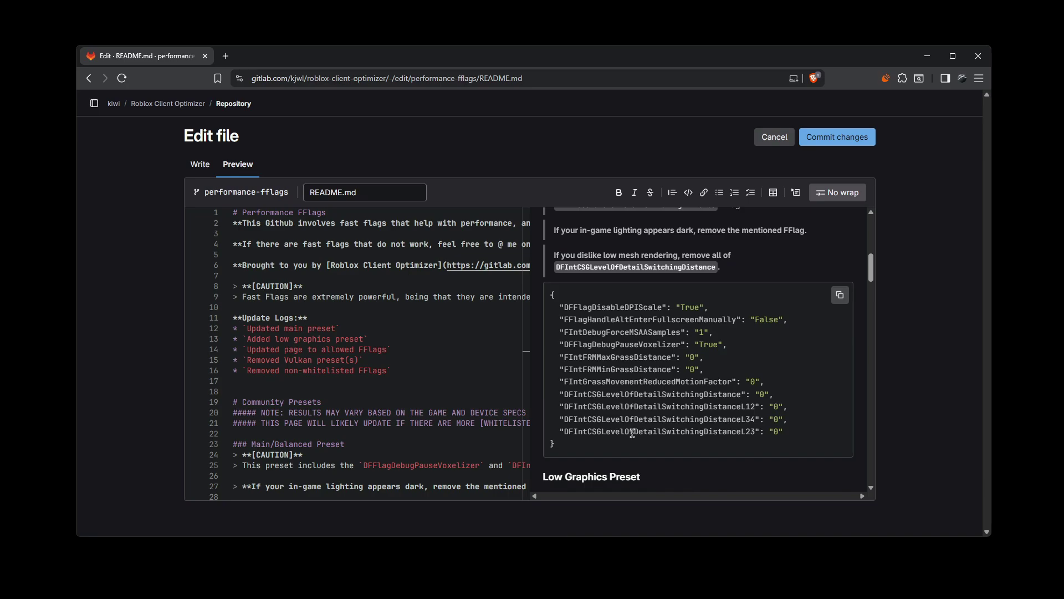
- Copy the Main/Balanced Preset JSON from the README preview and switch to Bloxstrap's Fast Flag Editor
scroll(633, 432, "up", 1)
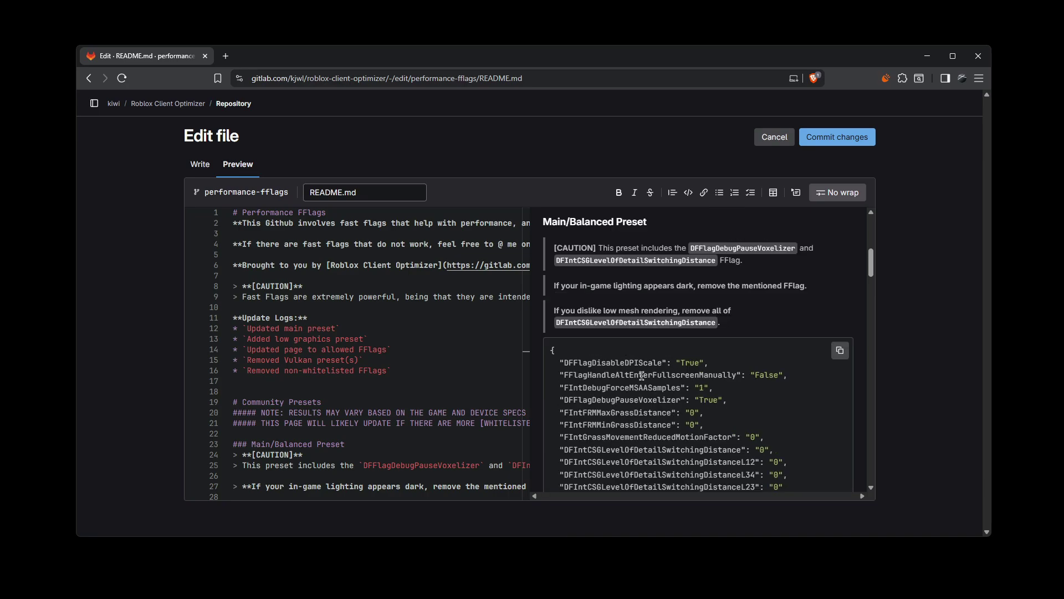
left_click(840, 351)
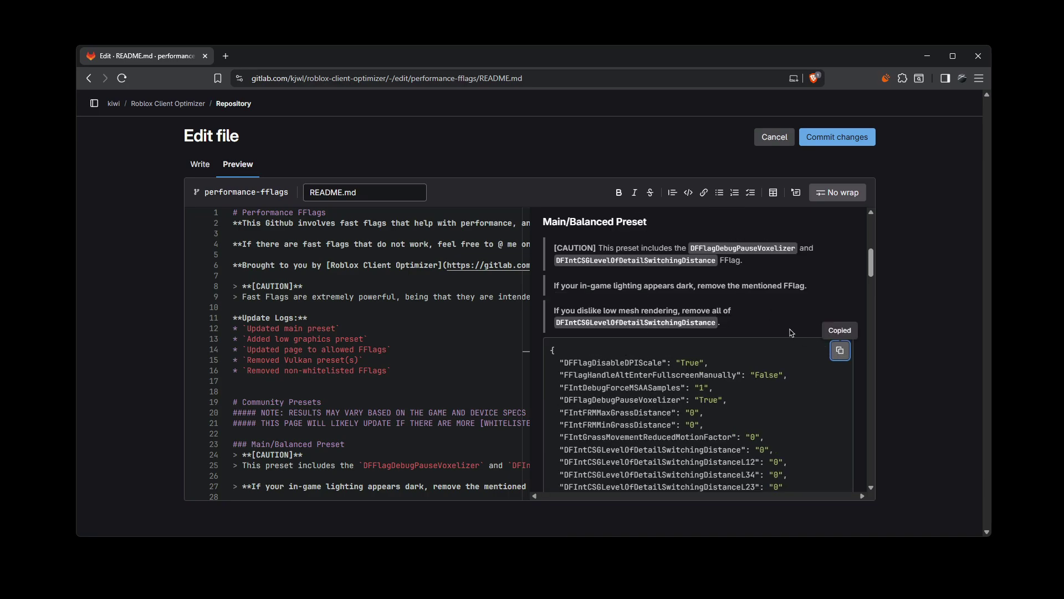
left_click(801, 556)
- Delete all existing fast flags from the Fast Flag Editor list
left_click(586, 438)
scroll(610, 414, "down", 2)
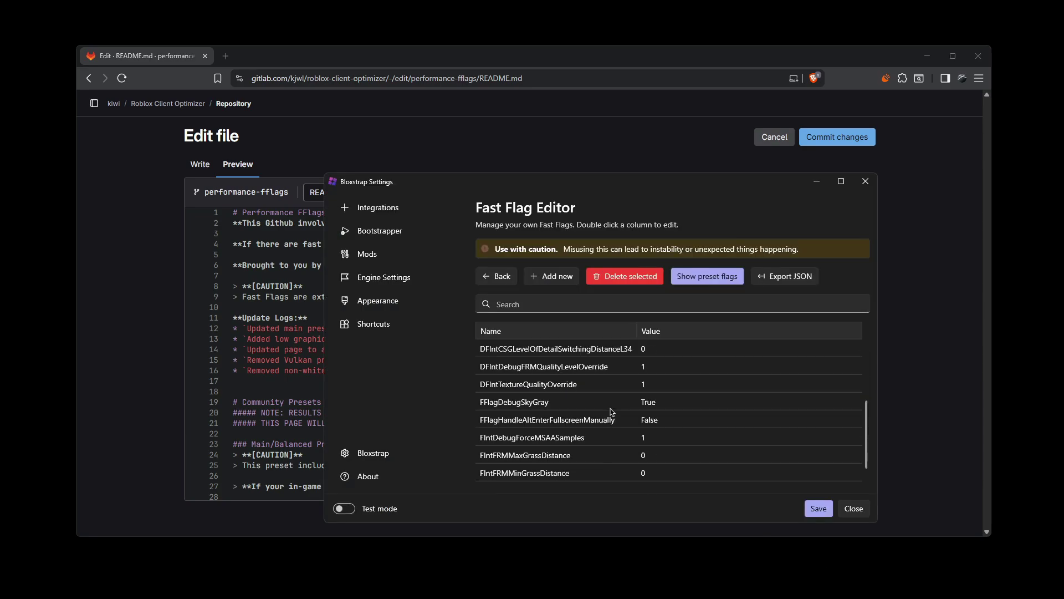
key("ctrl+a")
left_click(621, 277)
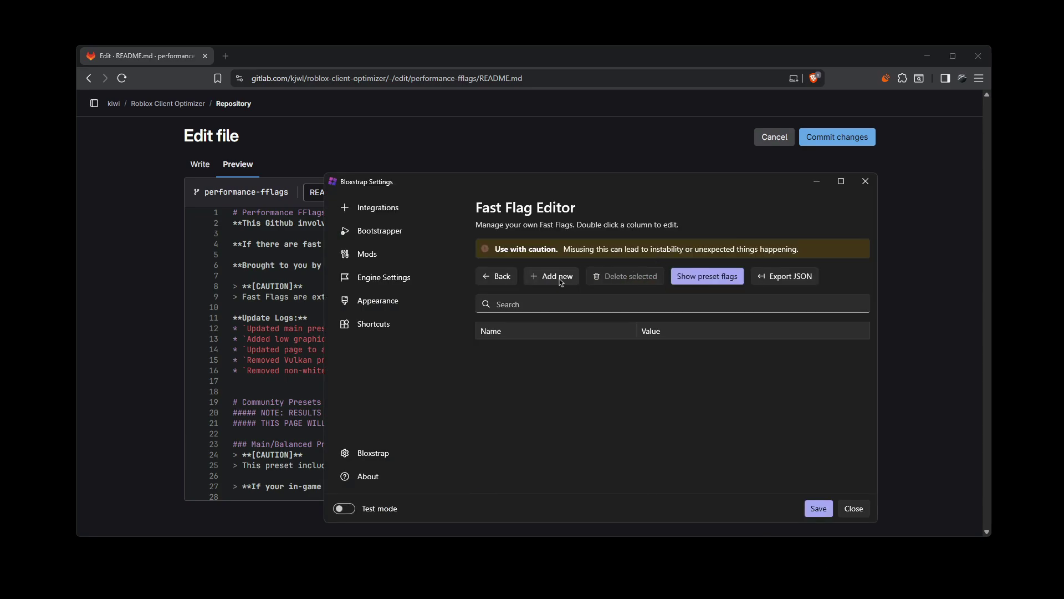
- Import the copied Main/Balanced Preset JSON as new fast flags, save the settings, and minimize the Bloxstrap window
left_click(560, 277)
left_click(576, 234)
left_click(528, 276)
key("ctrl+v")
left_click(566, 466)
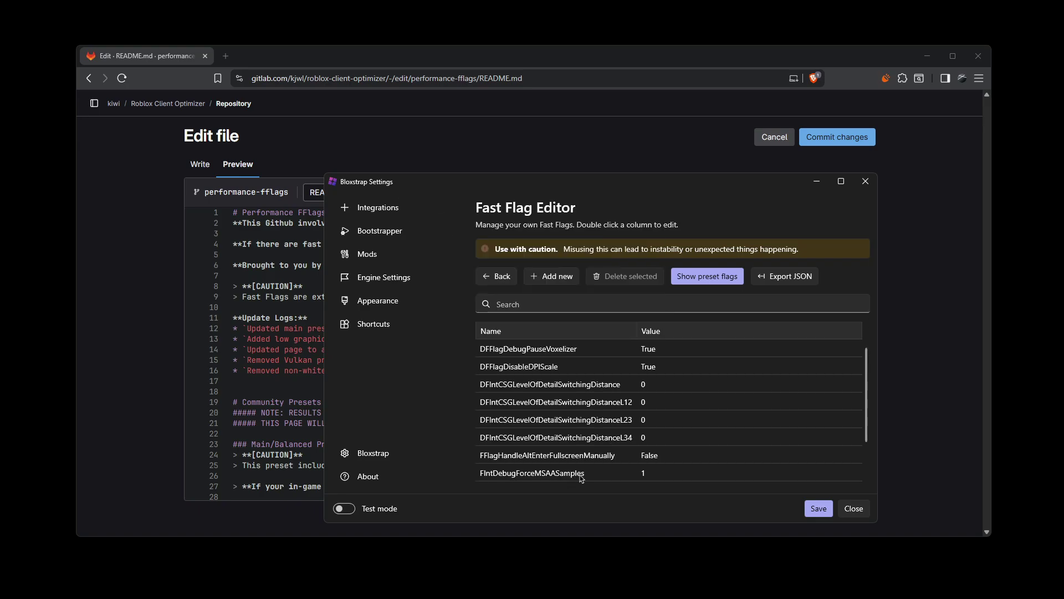
left_click(818, 508)
left_click(816, 181)
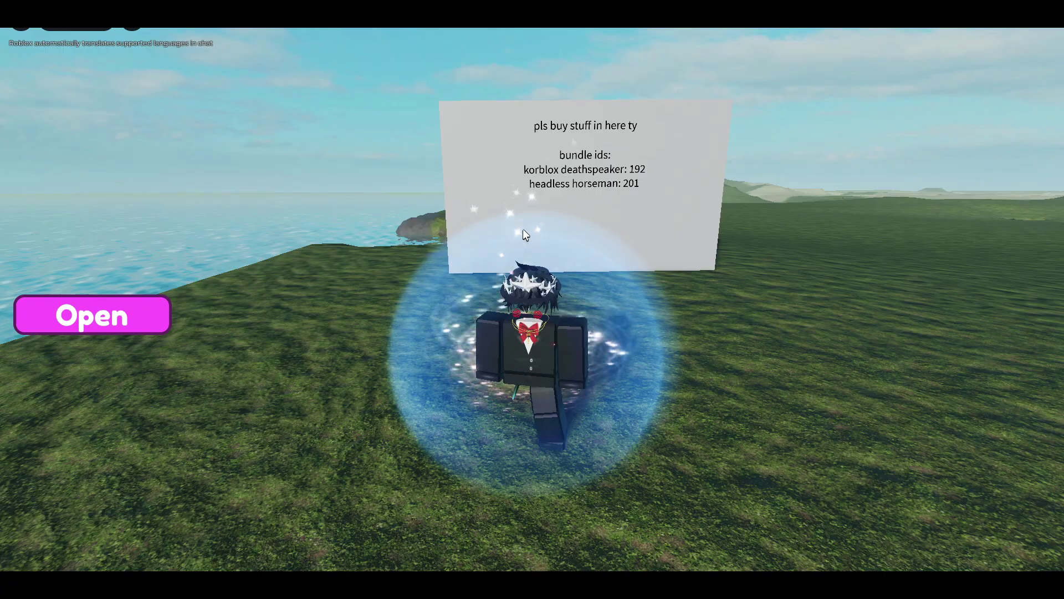
- Walk the avatar in Roblox with varied camera angles and distances to check the graphics under the Main/Balanced Preset
right_click(518, 225)
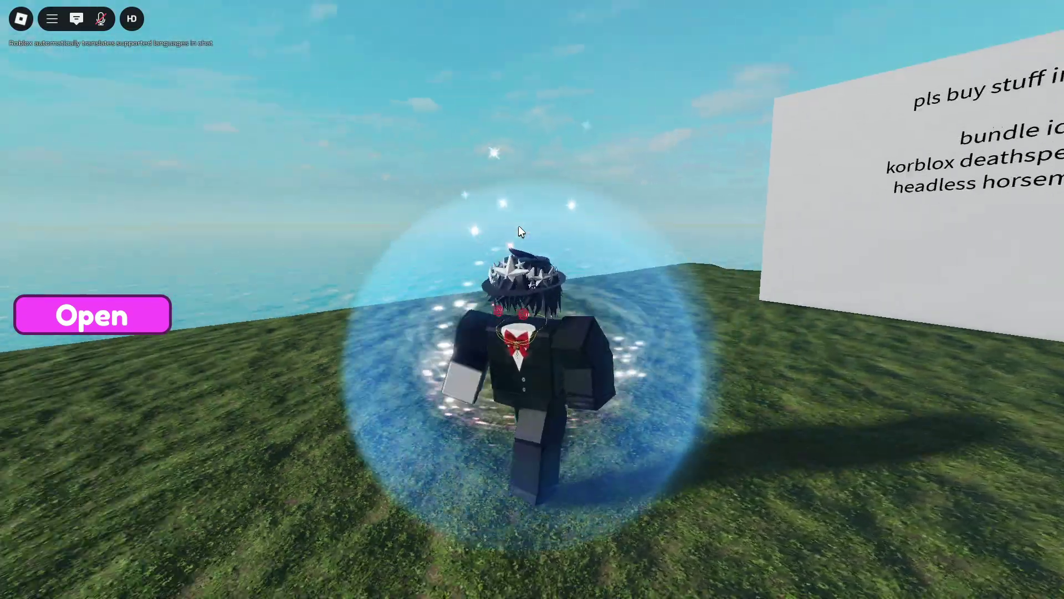
scroll(521, 231, "up", 3)
key("Right")
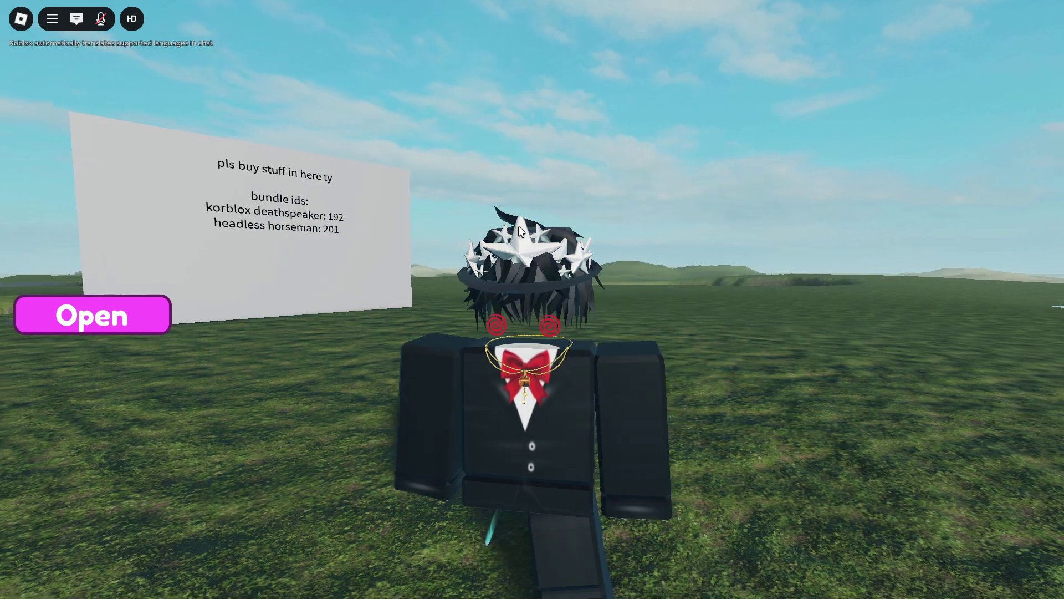
scroll(521, 232, "down", 3)
key("w")
key("shift")
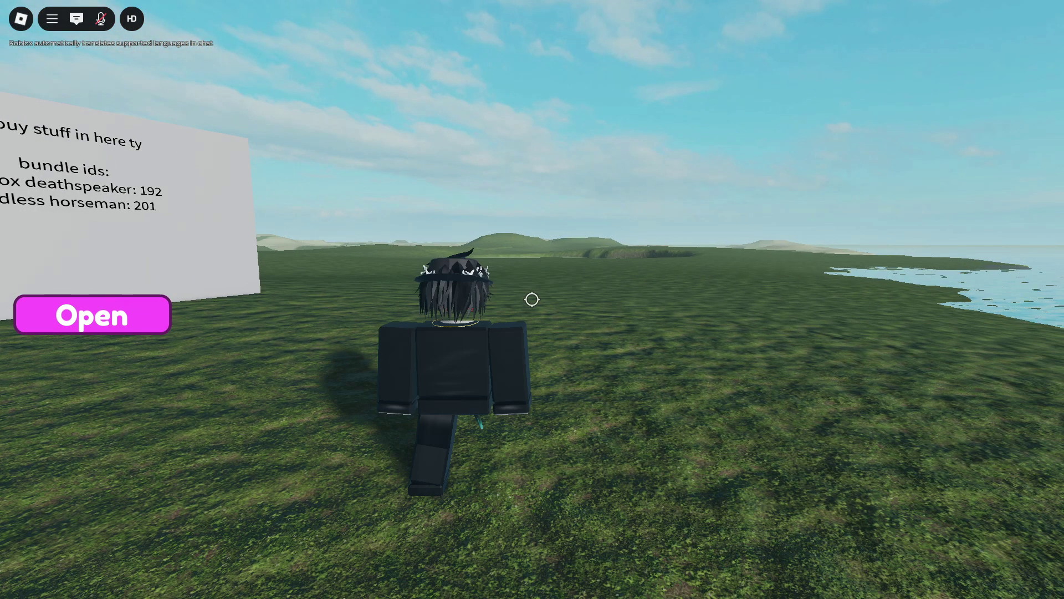
- Show the in-game performance stats overlay and check the frame rate with the Main/Balanced Preset
key("shift+F5")
key("s")
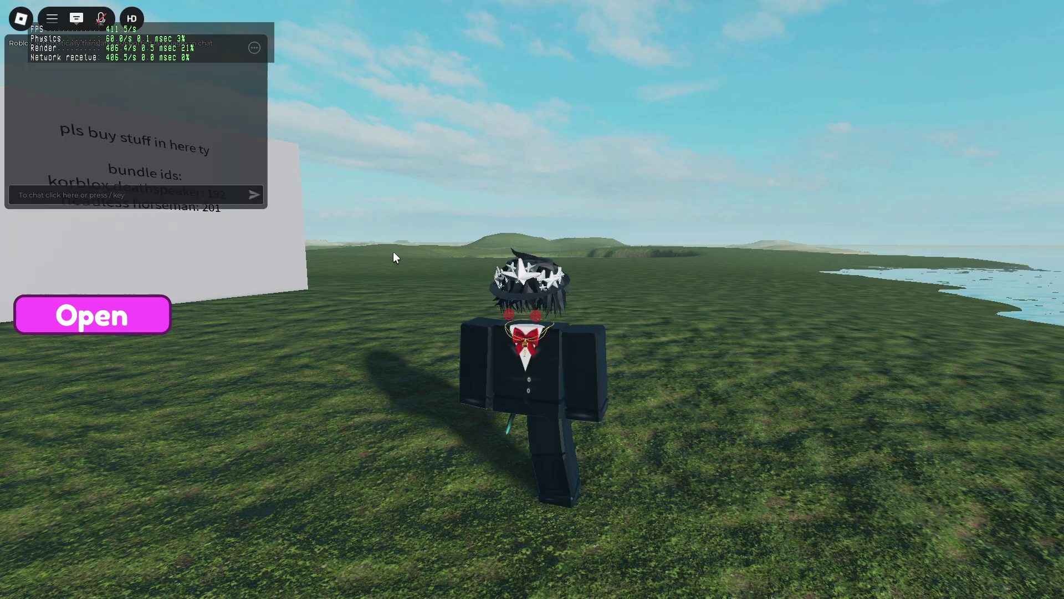
scroll(438, 215, "up", 2)
right_click(437, 215)
scroll(438, 215, "up", 1)
scroll(437, 215, "down", 1)
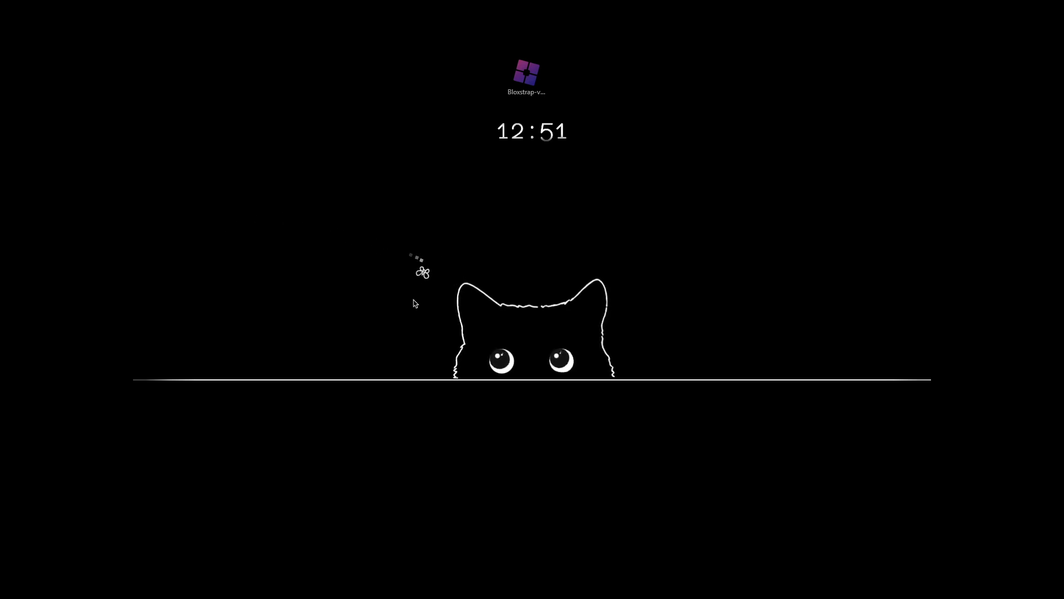
- Return to the README in the browser and read the FPS Uncap section's step-by-step instructions
key("alt+Tab")
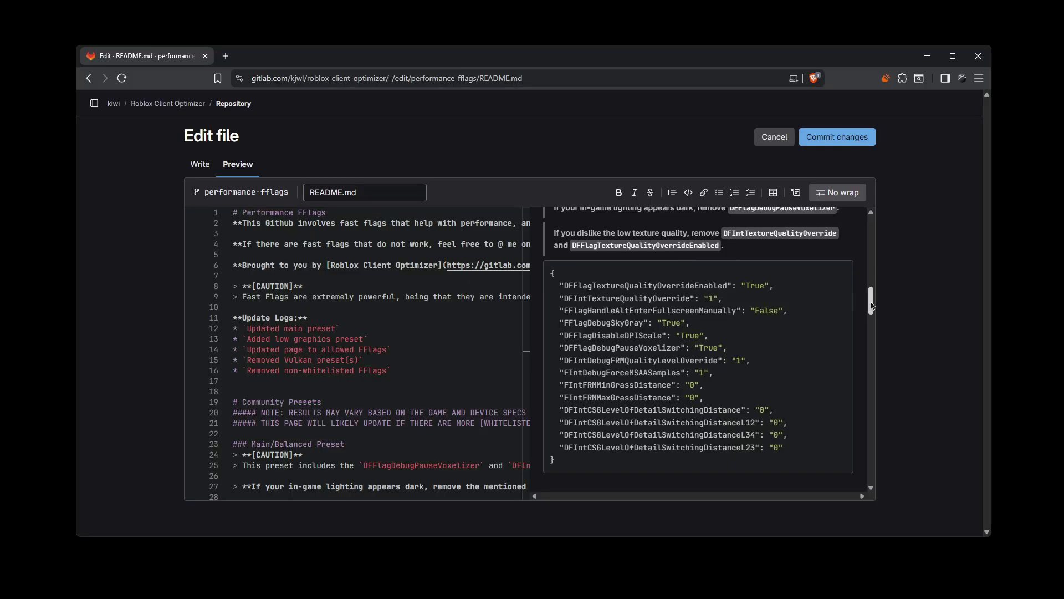
left_click_drag(872, 302, 875, 331)
left_click_drag(619, 251, 595, 247)
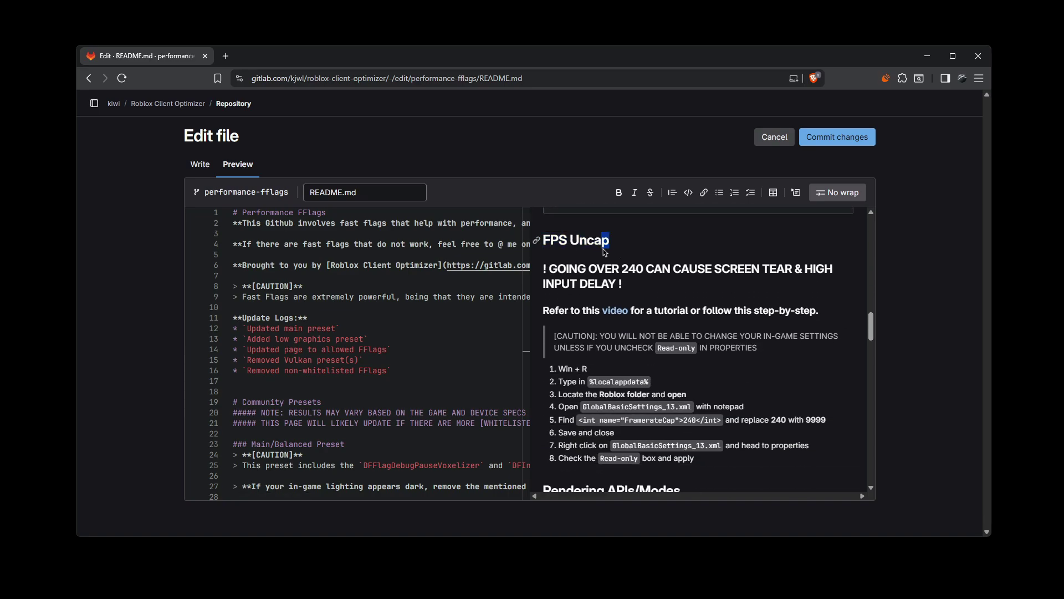
scroll(639, 360, "down", 2)
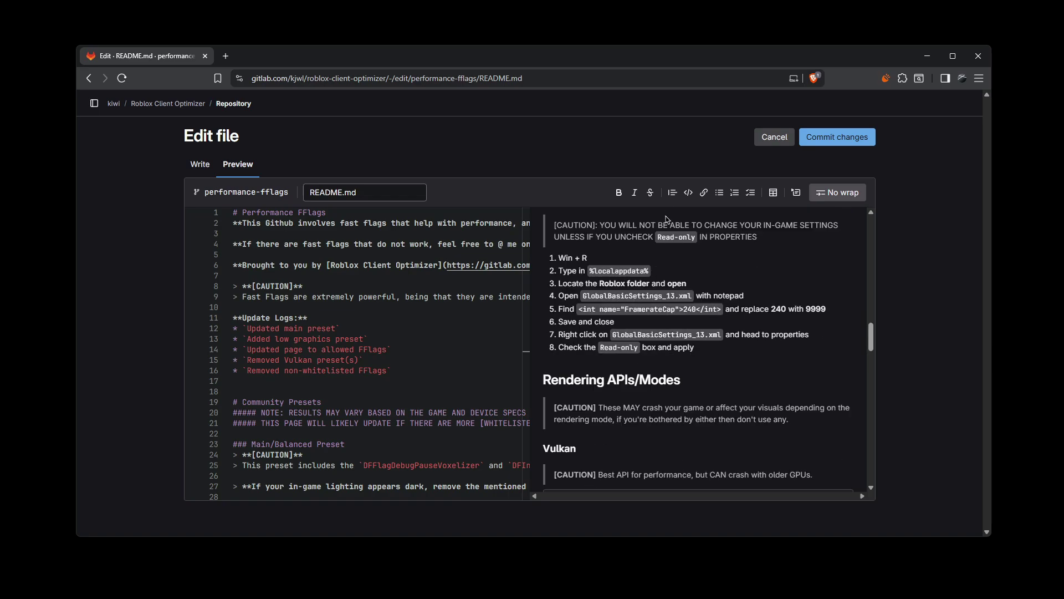
- Run %localappdata% from the desktop and open the Roblox folder inside Local
key("super+d")
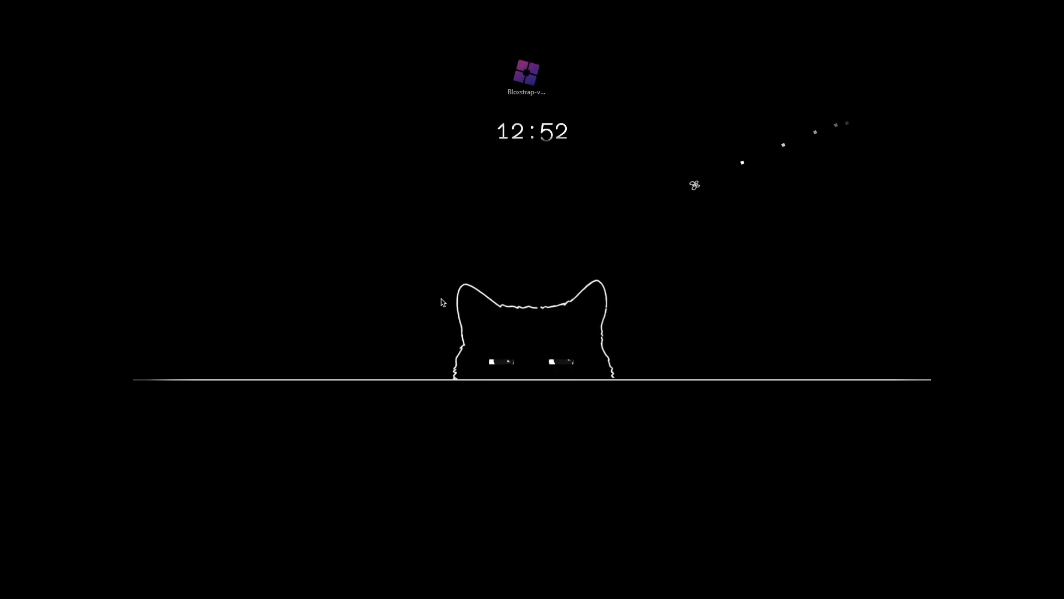
key("super+r")
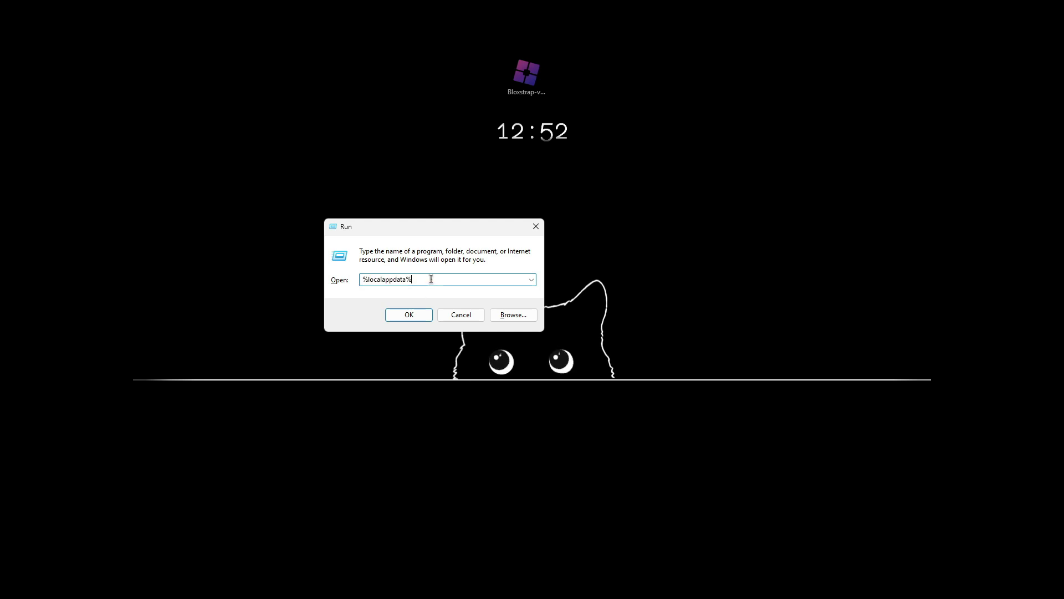
left_click(409, 315)
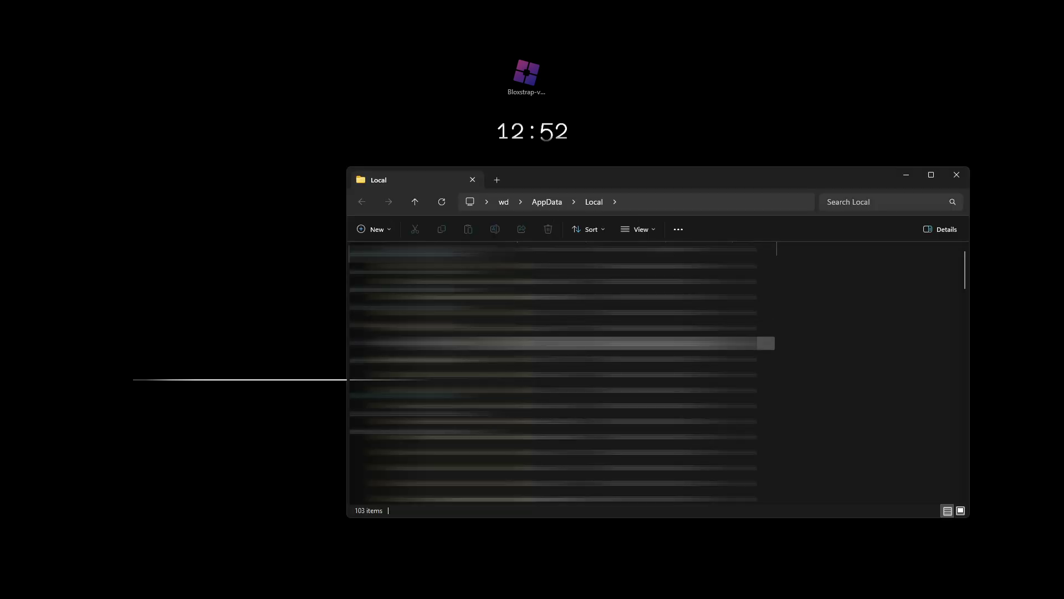
left_click(435, 343)
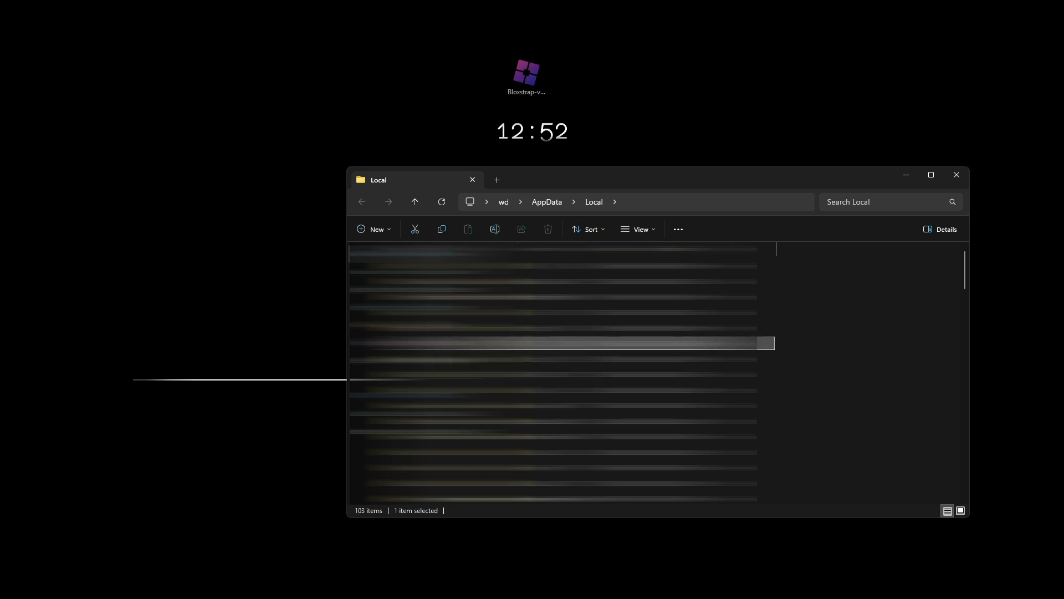
key("r")
left_click(435, 294)
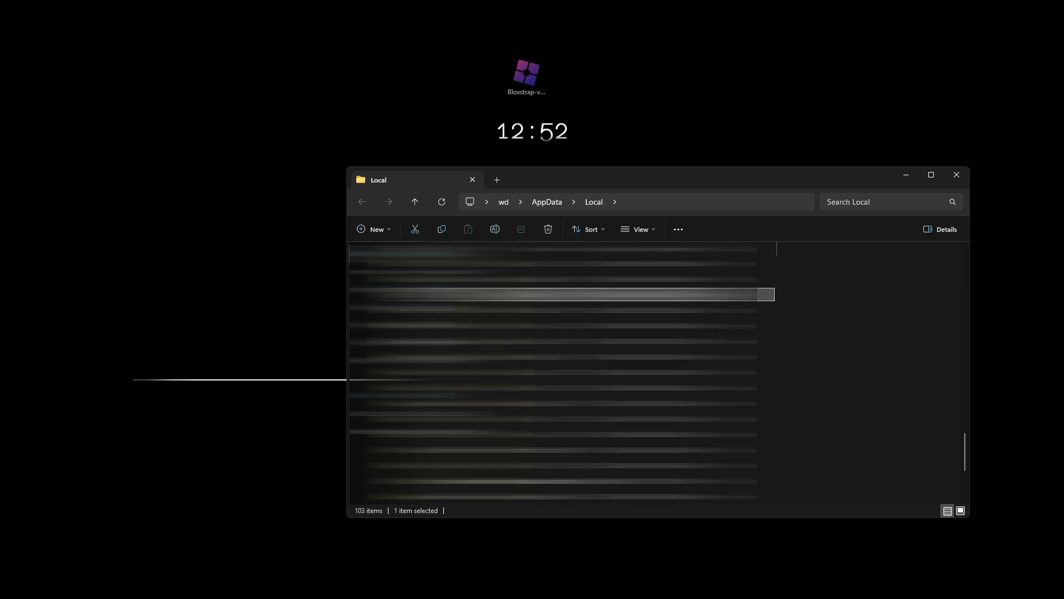
key("Return")
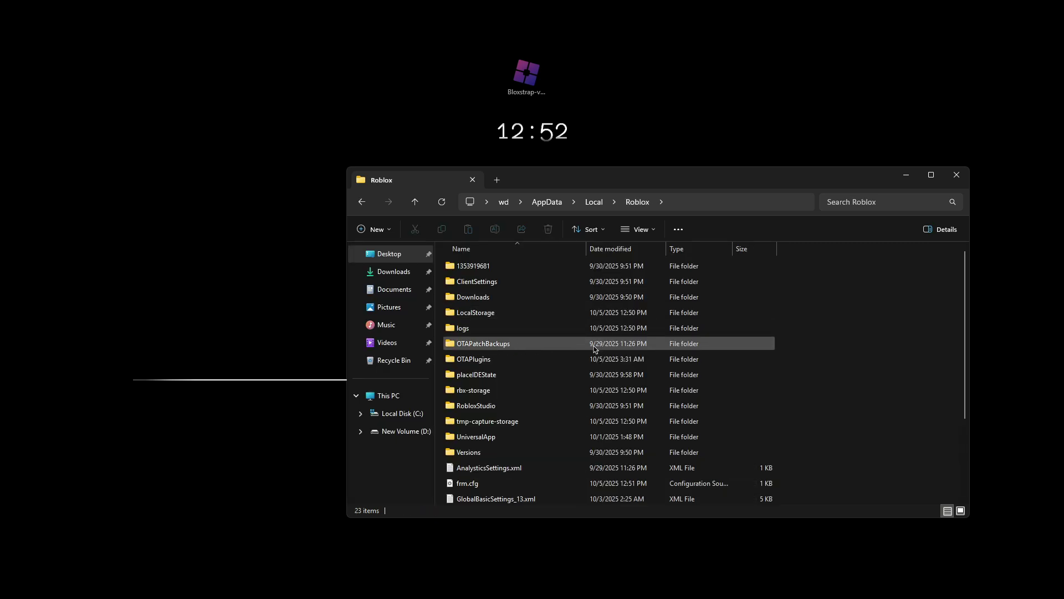
- Open GlobalBasicSettings_13.xml from the Roblox folder with Notepad
scroll(487, 421, "down", 2)
left_click(495, 442)
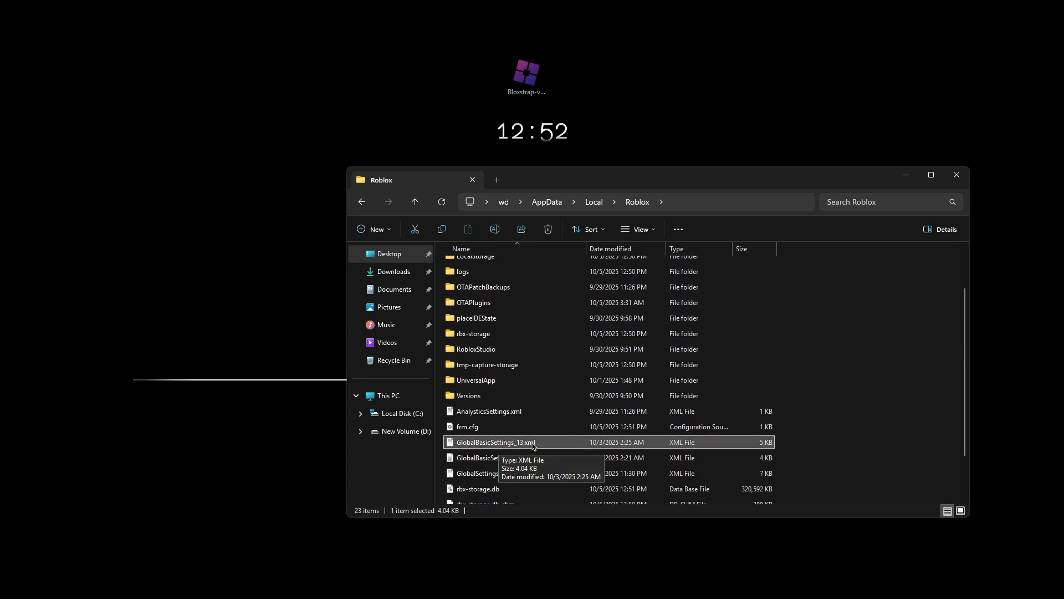
right_click(563, 440)
mouse_move(663, 278)
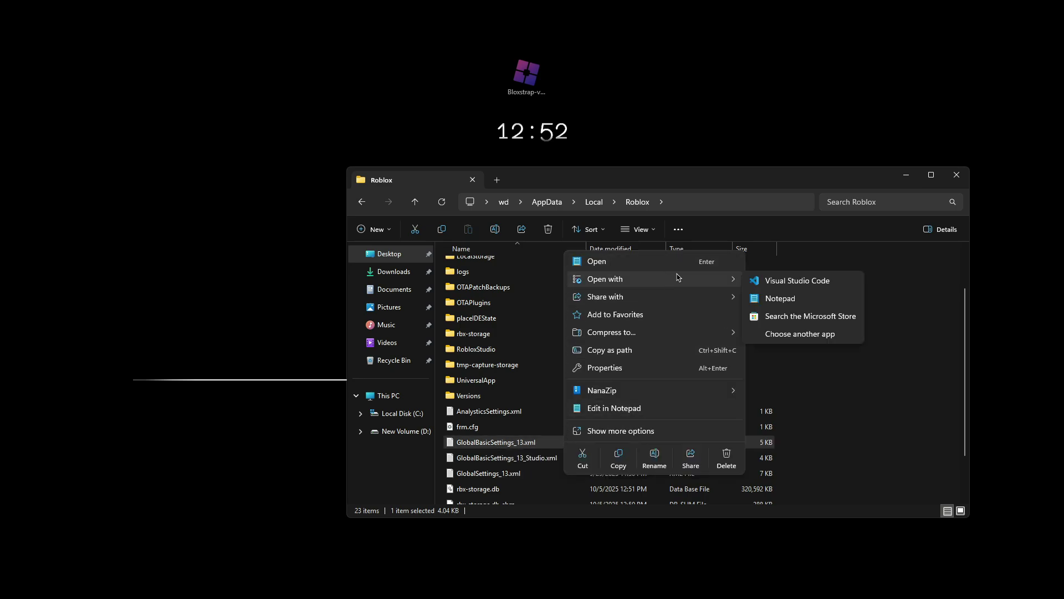
left_click(775, 302)
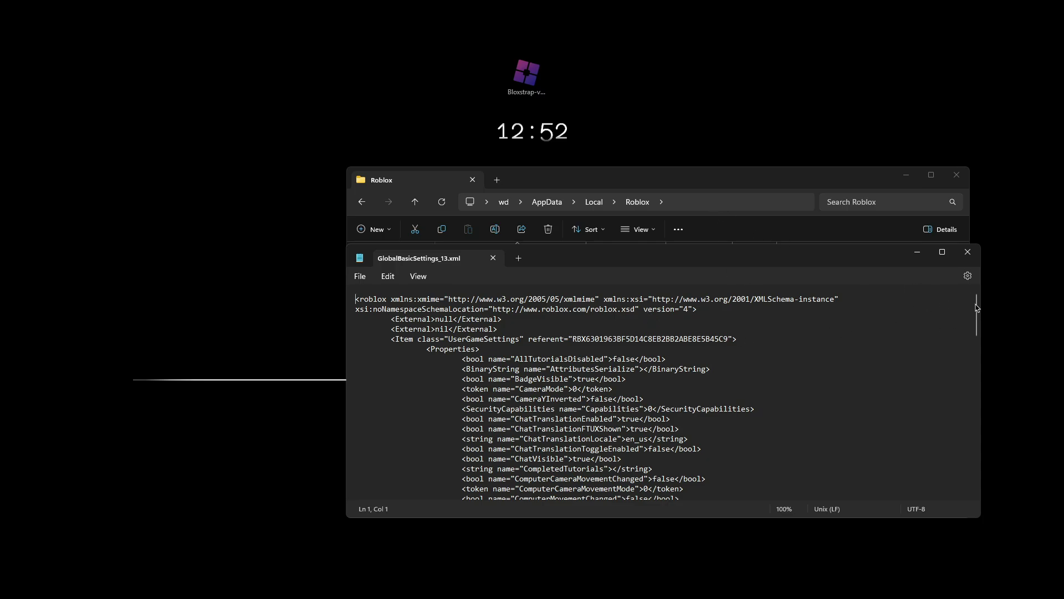
- Copy the name FramerateCap in the XML file and use Find to locate that setting
left_click_drag(976, 315, 982, 334)
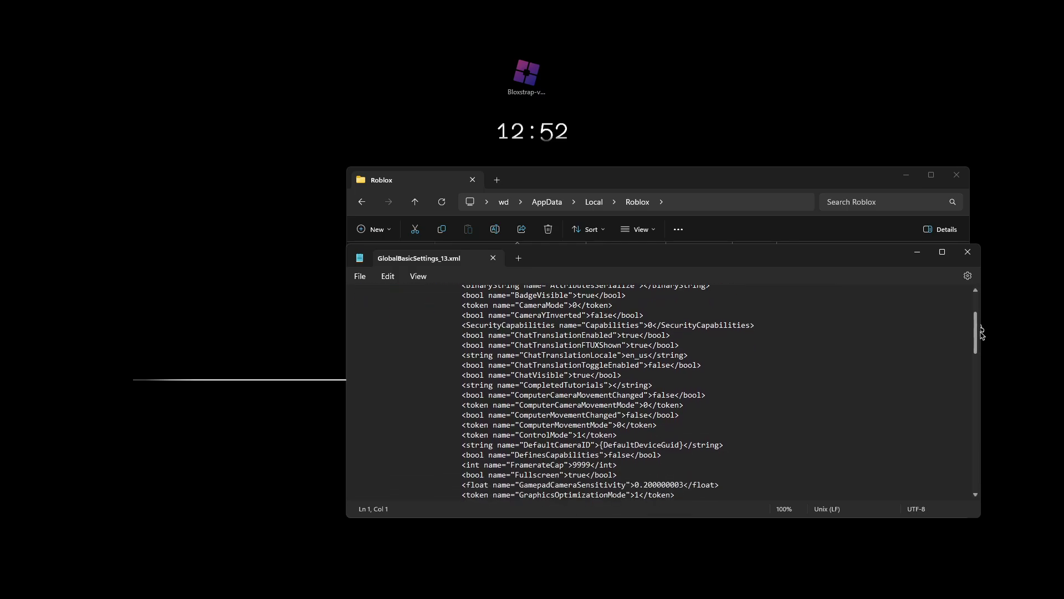
double_click(529, 464)
key("ctrl+c")
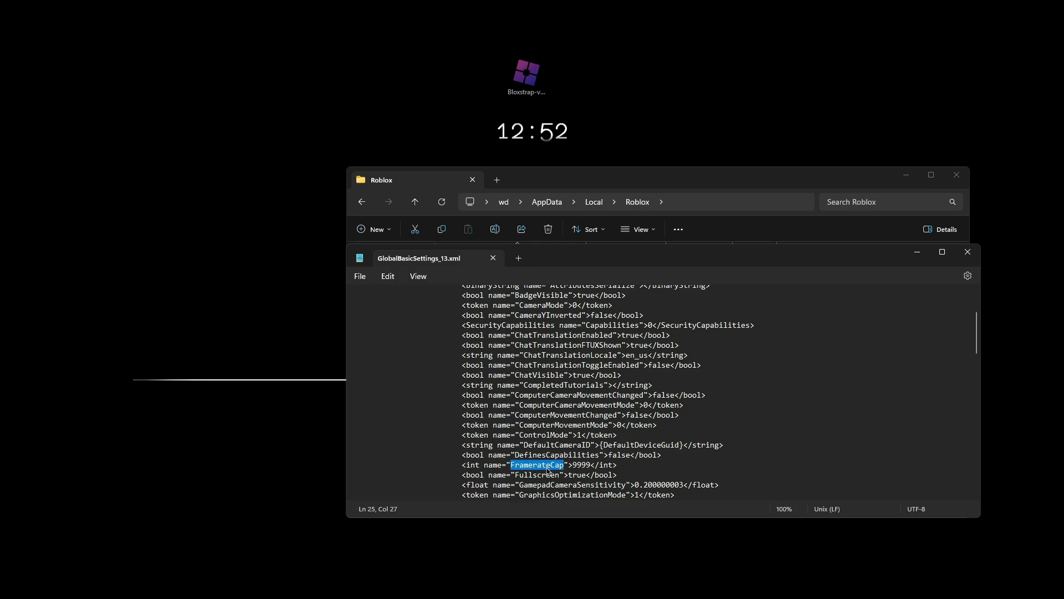
left_click(687, 336)
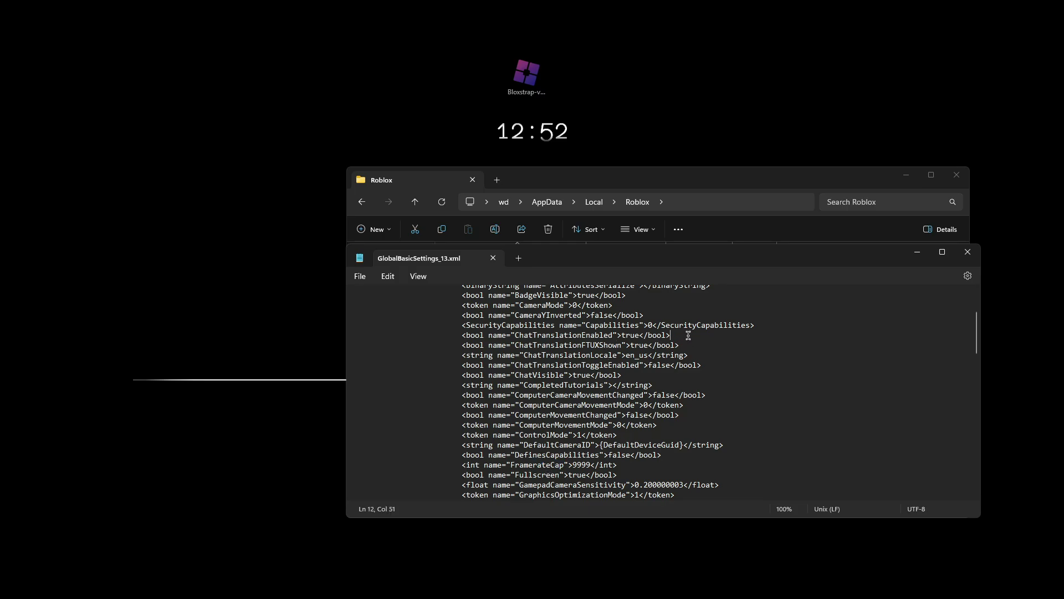
key("ctrl+f")
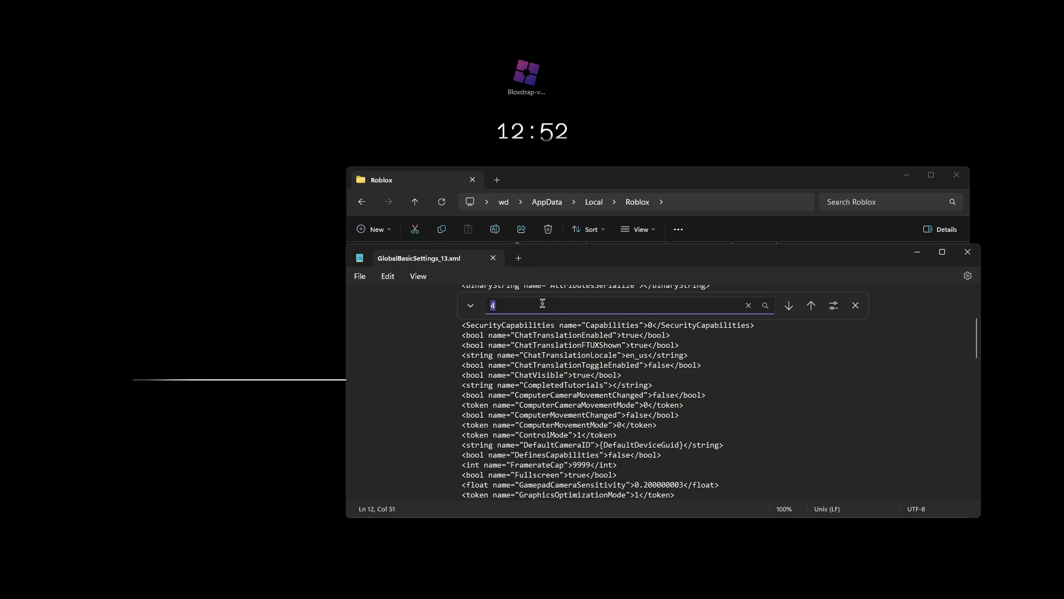
key("ctrl+v")
left_click(787, 308)
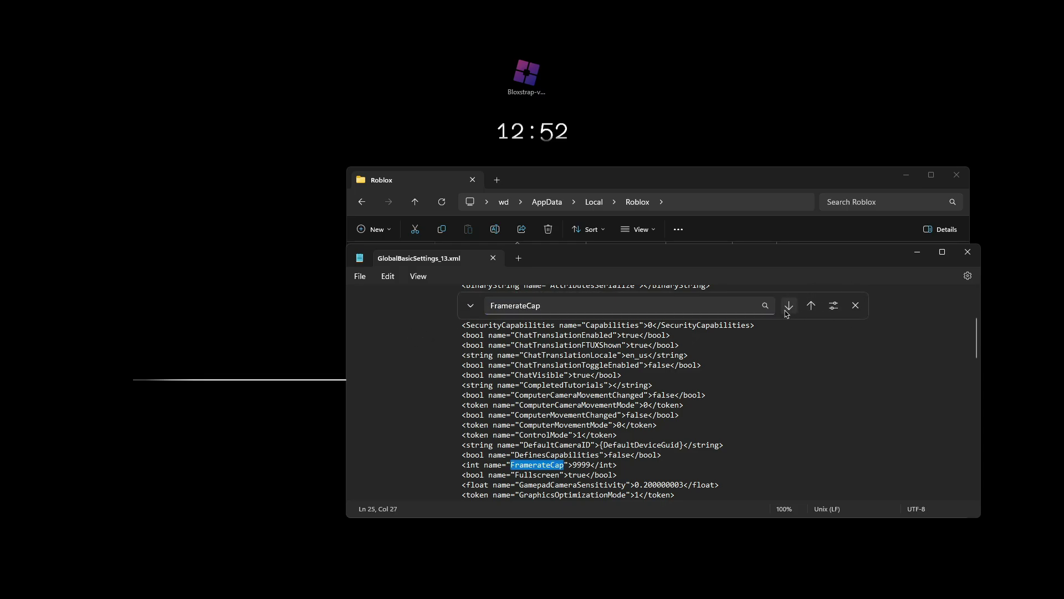
scroll(560, 430, "down", 1)
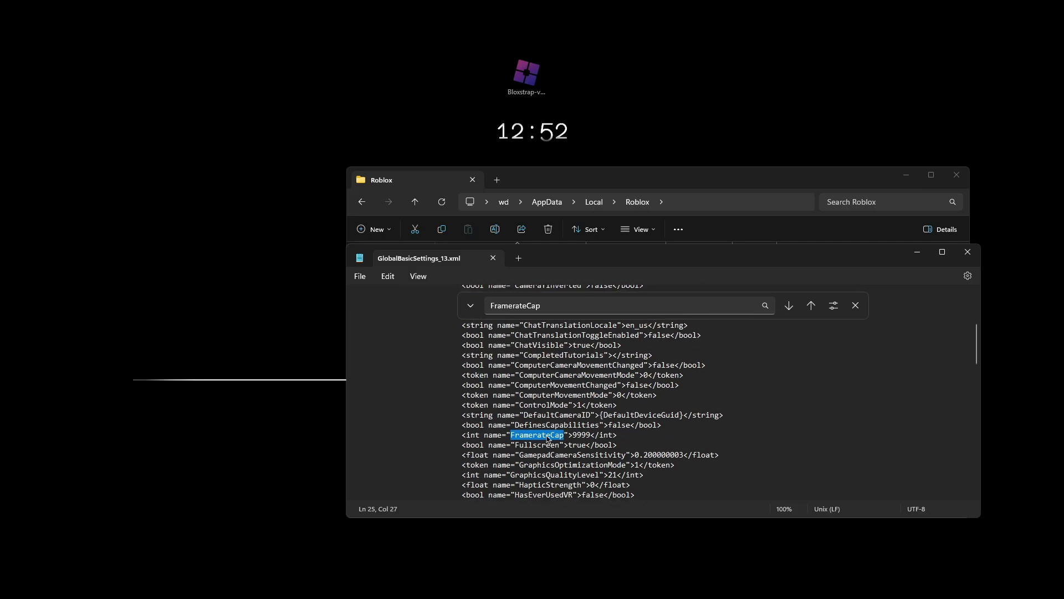
- Examine the FramerateCap value in GlobalBasicSettings_13.xml and close the search bar and the file
double_click(581, 434)
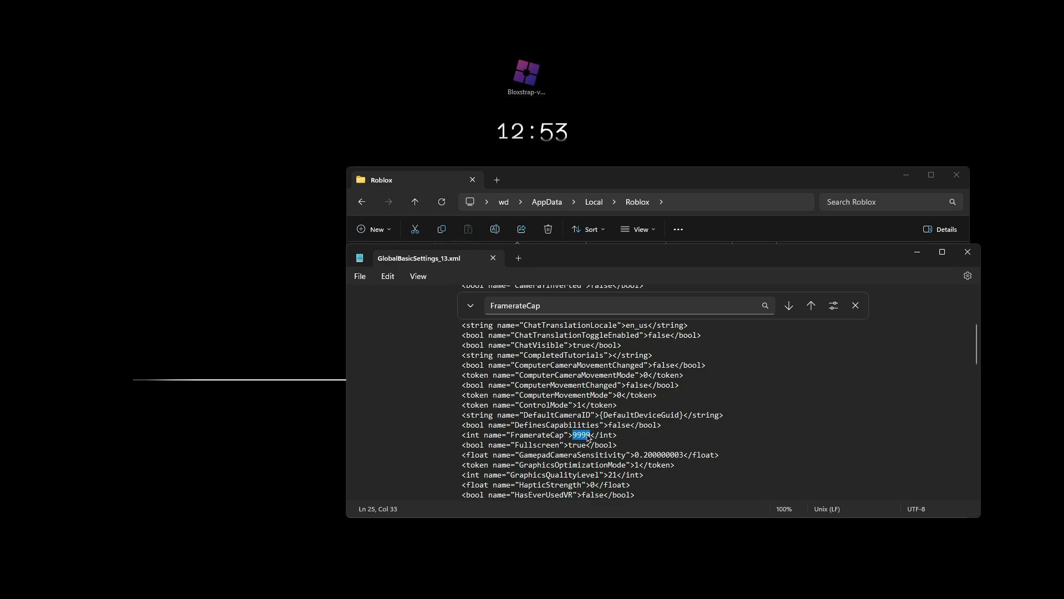
left_click(855, 306)
left_click(360, 277)
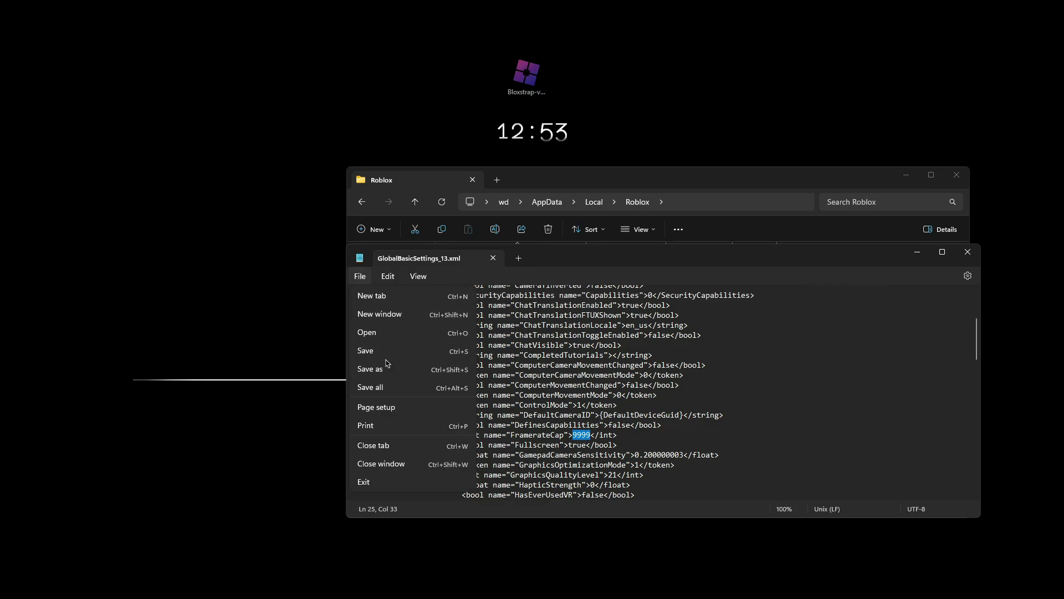
left_click(967, 252)
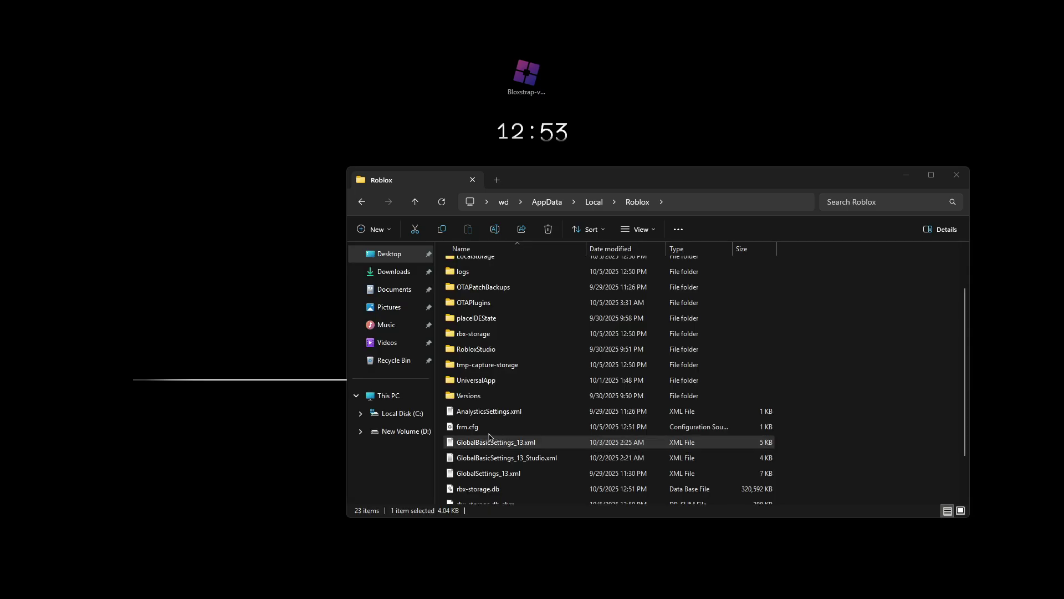
- Check the Read-only attribute in the properties of GlobalBasicSettings_13.xml, and close the properties and the Roblox folder
left_click(486, 441)
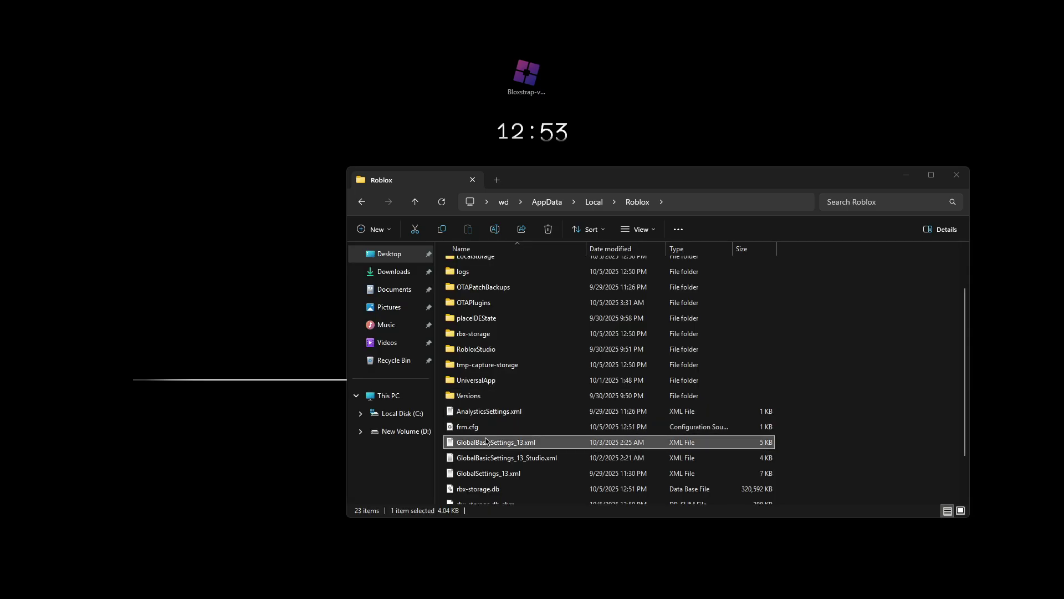
right_click(486, 440)
left_click(826, 418)
scroll(514, 448, "down", 1)
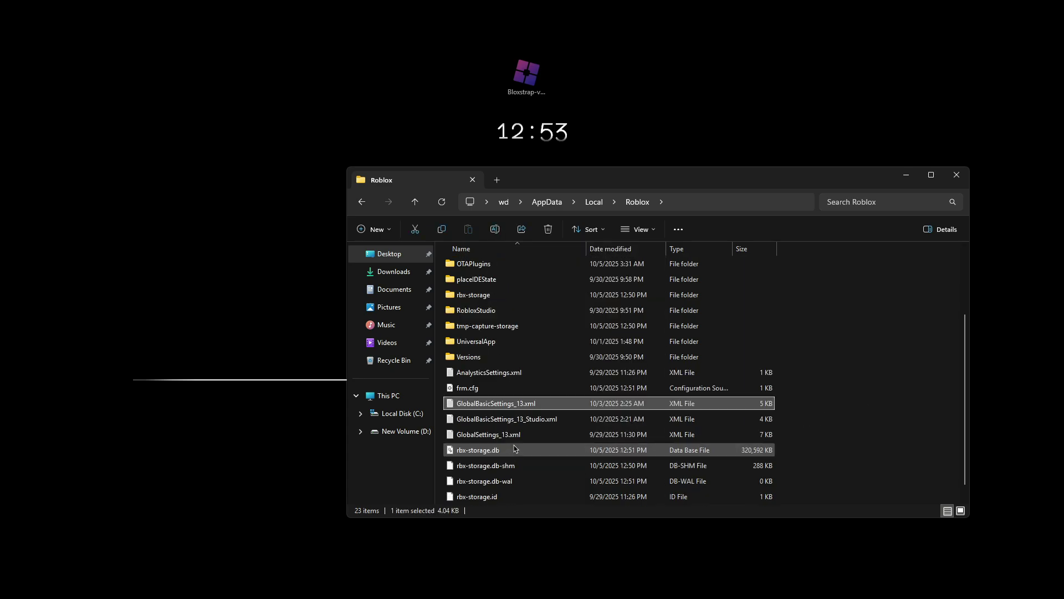
right_click(528, 406)
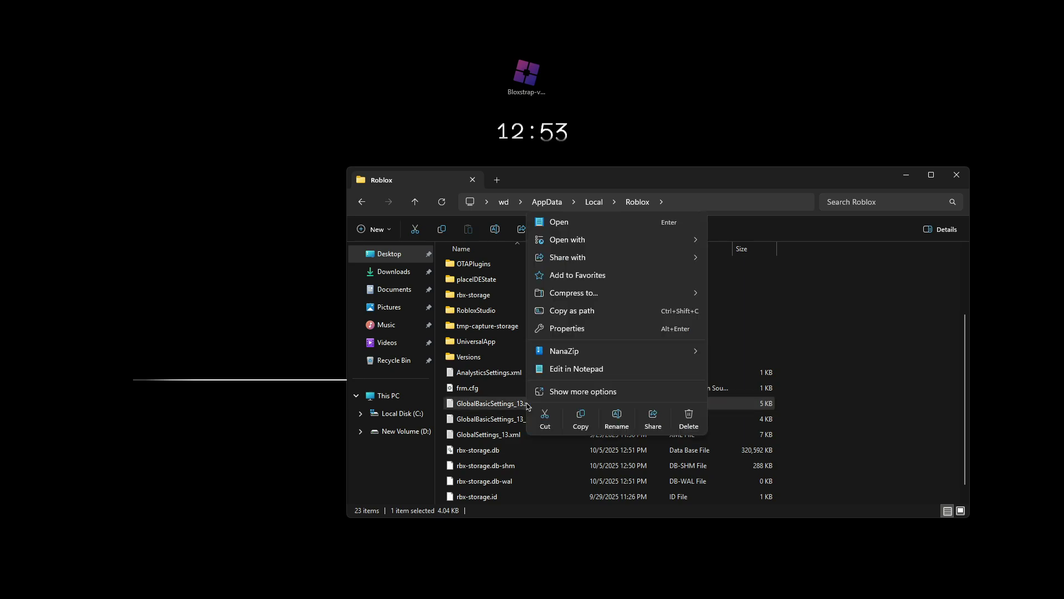
left_click(579, 330)
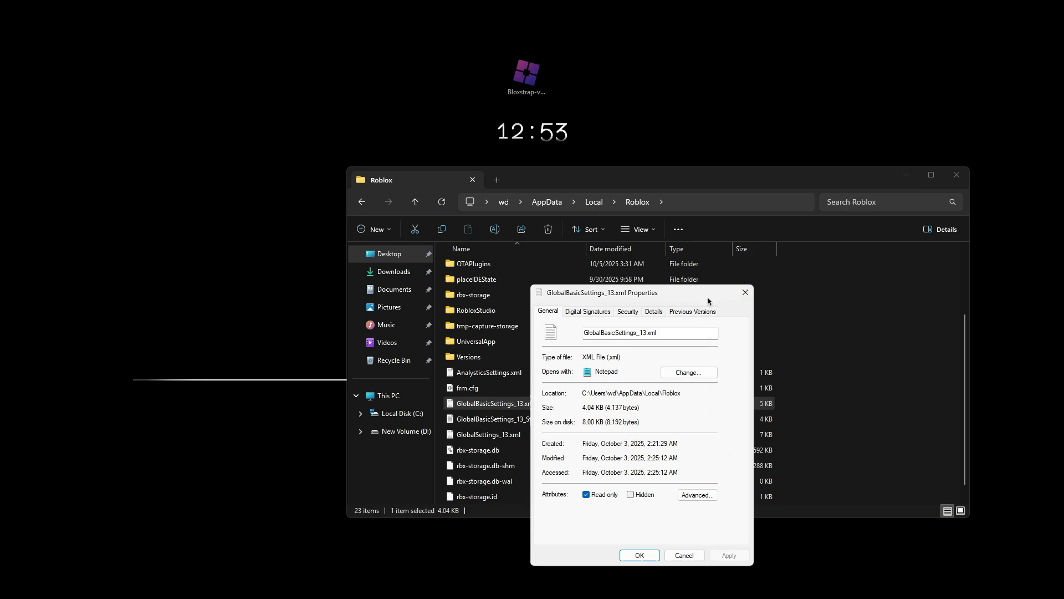
left_click_drag(712, 300, 579, 215)
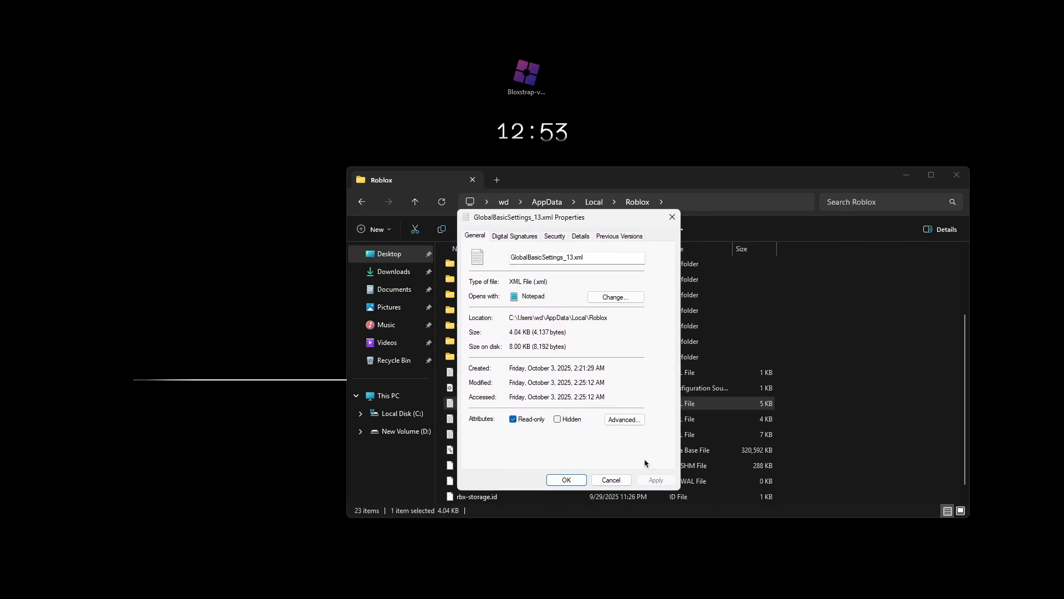
left_click_drag(560, 222, 613, 235)
left_click(724, 230)
left_click(957, 175)
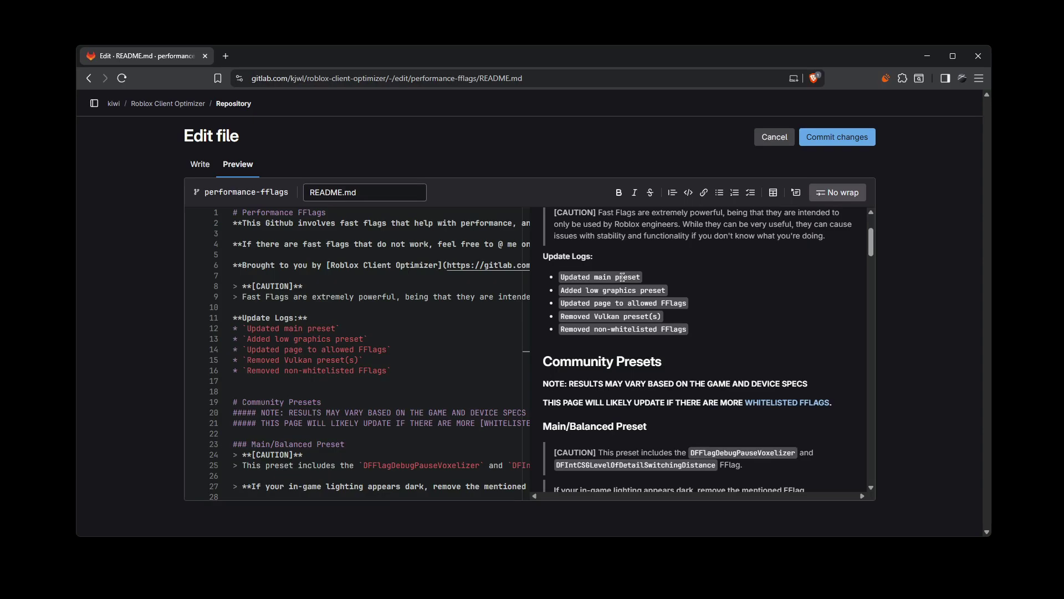
- Read the README's Main/Balanced Preset caution notes about DFFlagDebugPauseVoxelizer and DFIntCSGLevelOfDetailSwitchingDistance in the browser
scroll(623, 277, "down", 2)
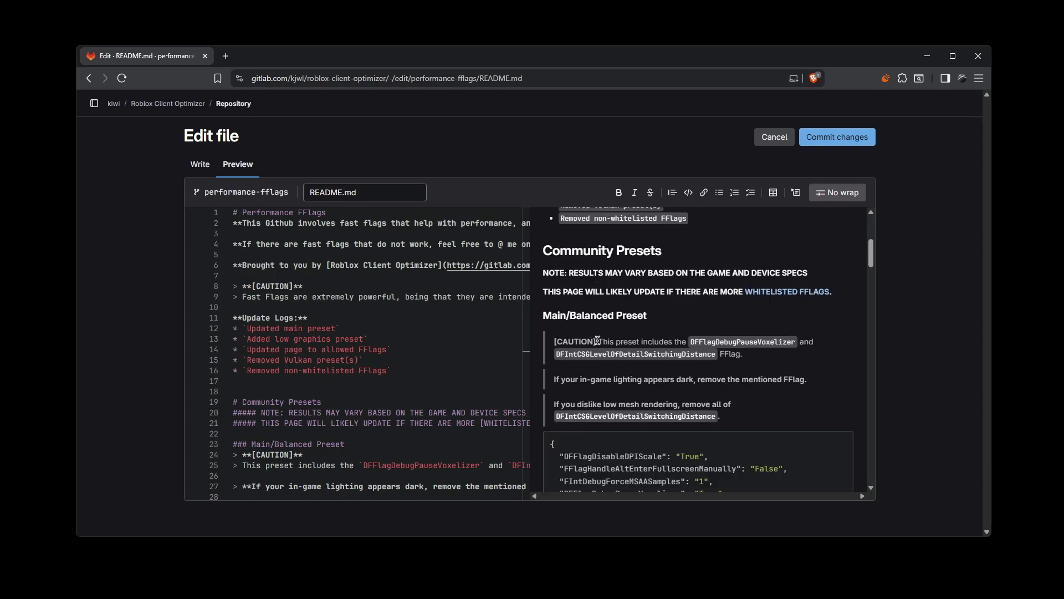
left_click_drag(597, 340, 559, 344)
left_click_drag(761, 358, 599, 342)
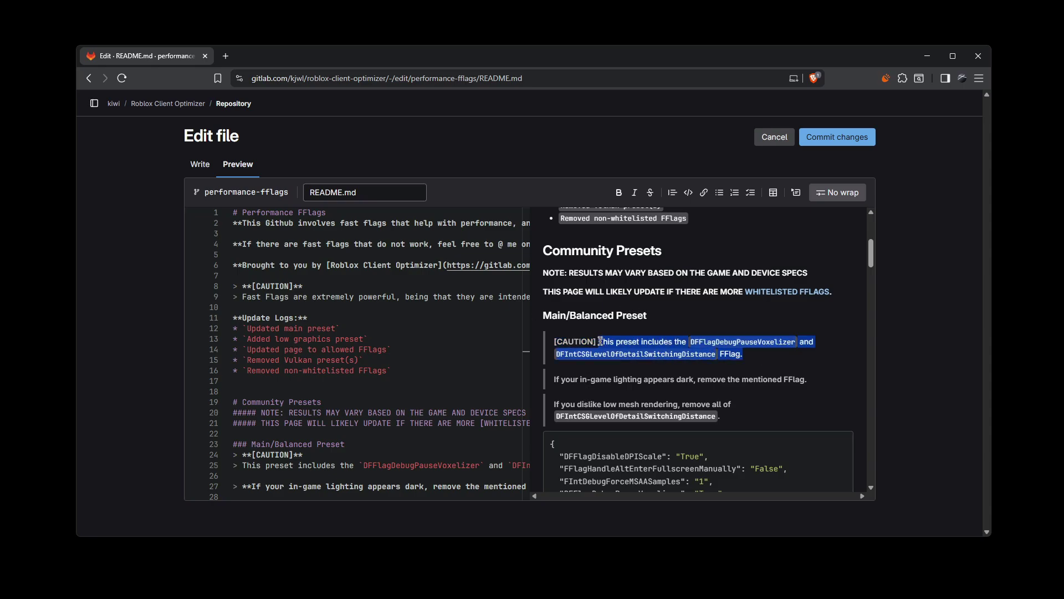
left_click_drag(871, 267, 871, 269)
left_click(748, 323)
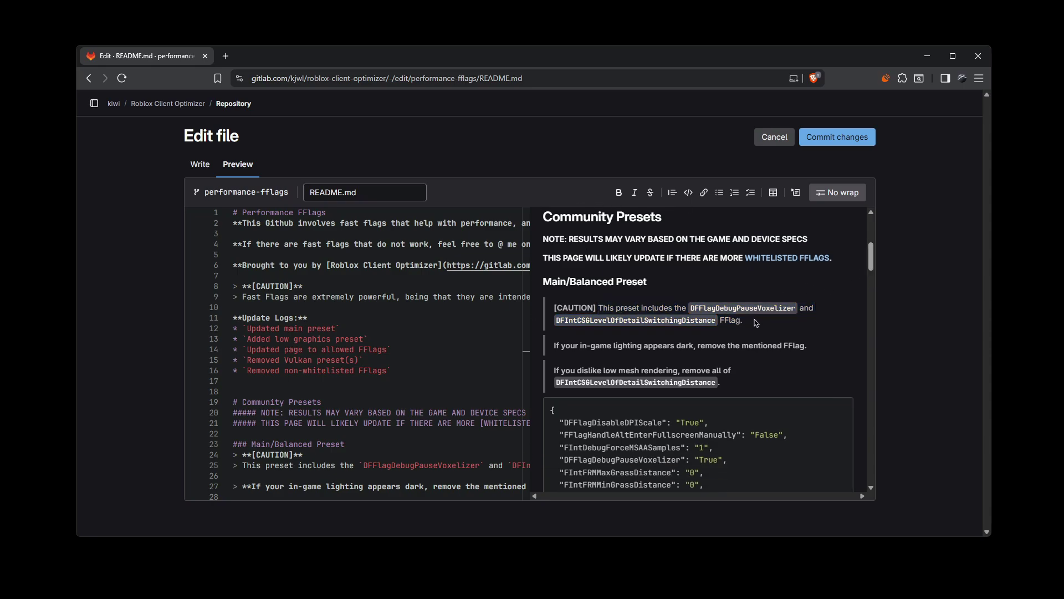
left_click_drag(755, 323, 556, 305)
left_click_drag(730, 384, 543, 353)
left_click(742, 385)
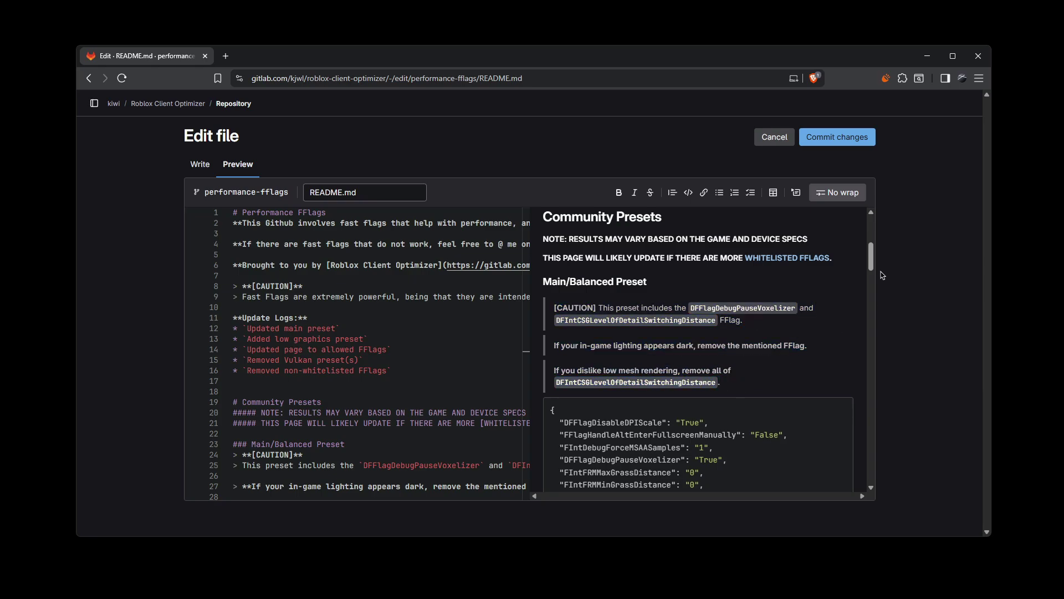